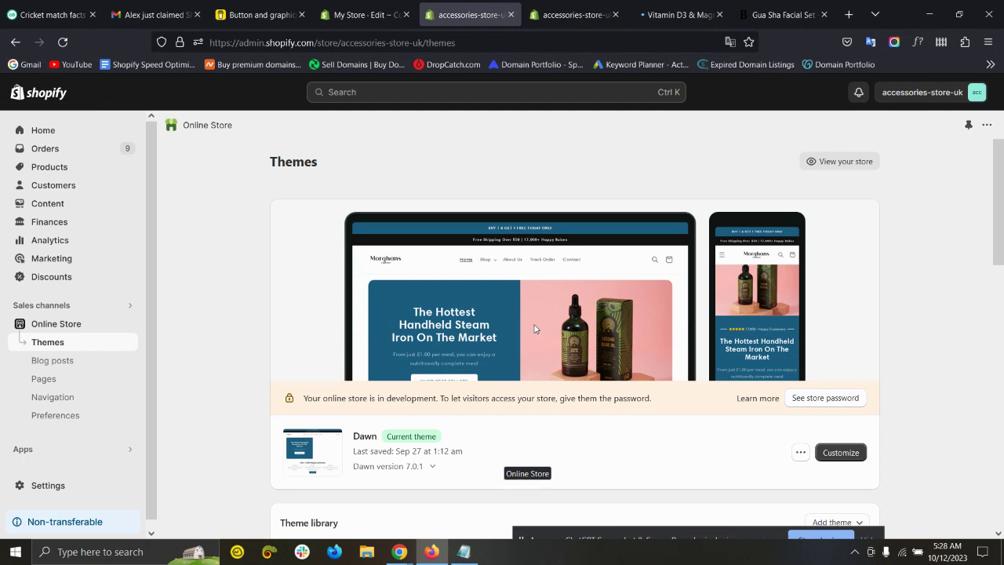
# Step: Open the code editor for the Dawn theme
pyautogui.scroll(-2, 616, 335)
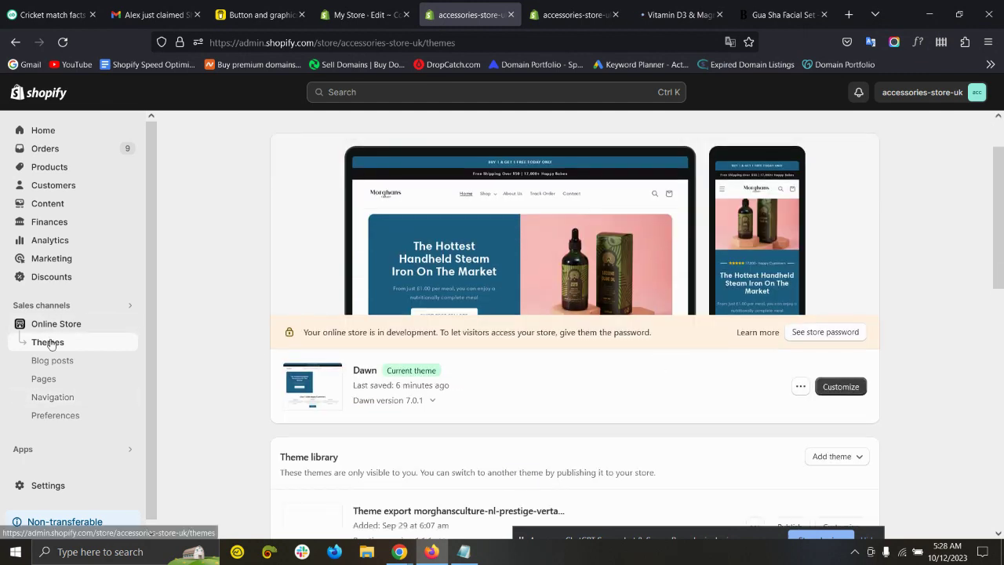
pyautogui.click(800, 388)
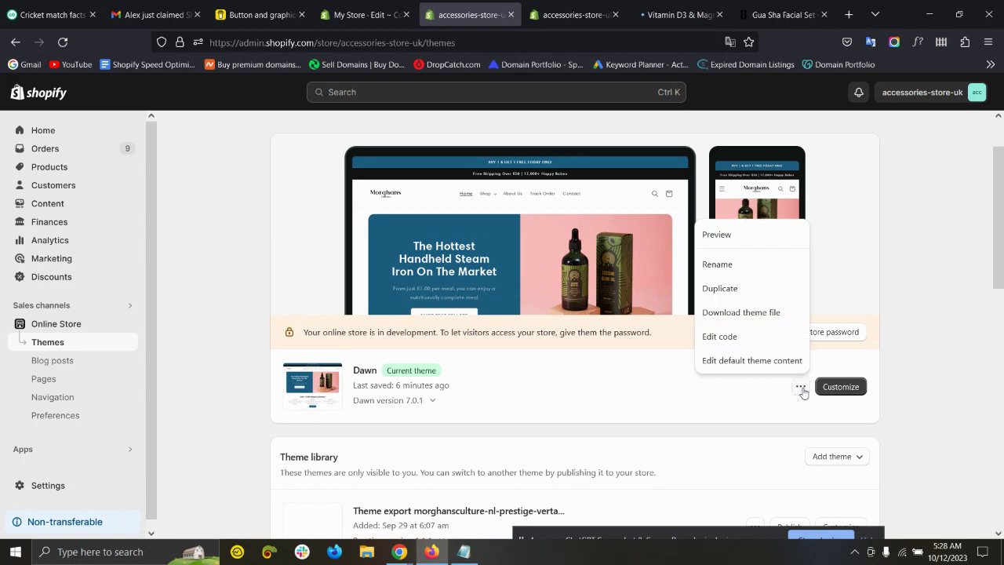
pyautogui.click(720, 337)
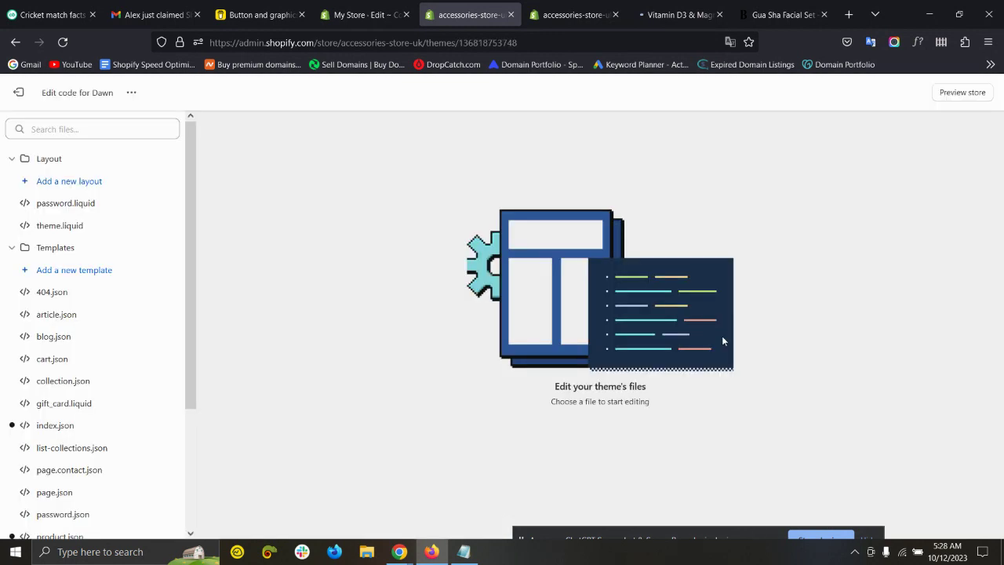
# Step: Collapse Layout and Templates, expand Sections, and start a new section file
pyautogui.click(41, 162)
pyautogui.click(42, 180)
pyautogui.click(42, 205)
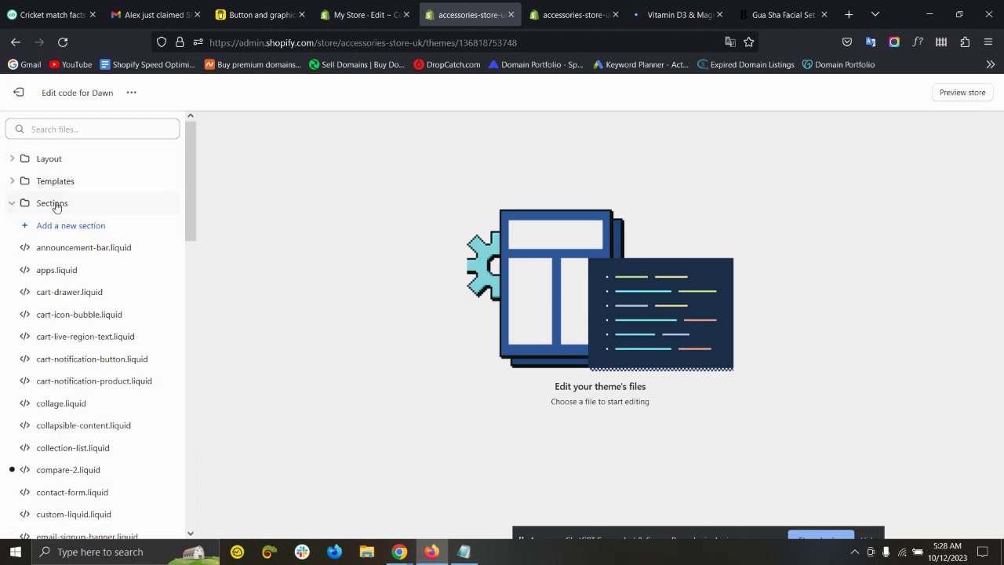
pyautogui.click(94, 227)
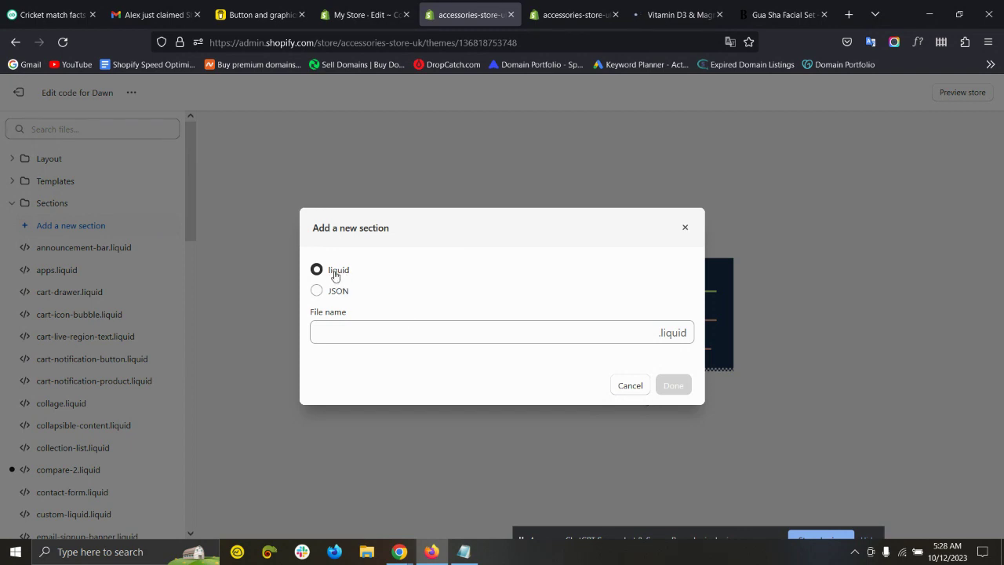
# Step: Name the new Liquid section file 'compare' and create it
pyautogui.click(435, 330)
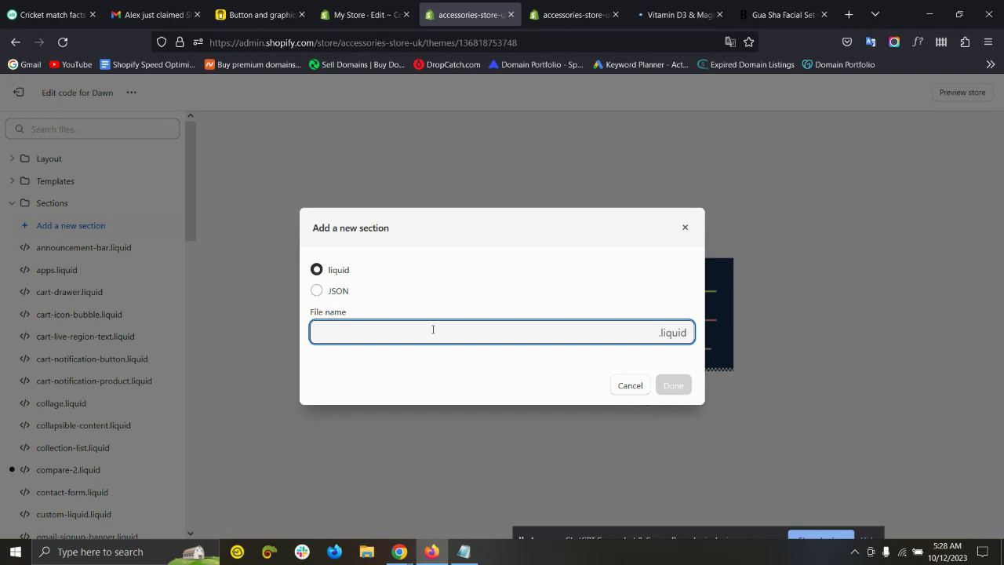
pyautogui.write('c')
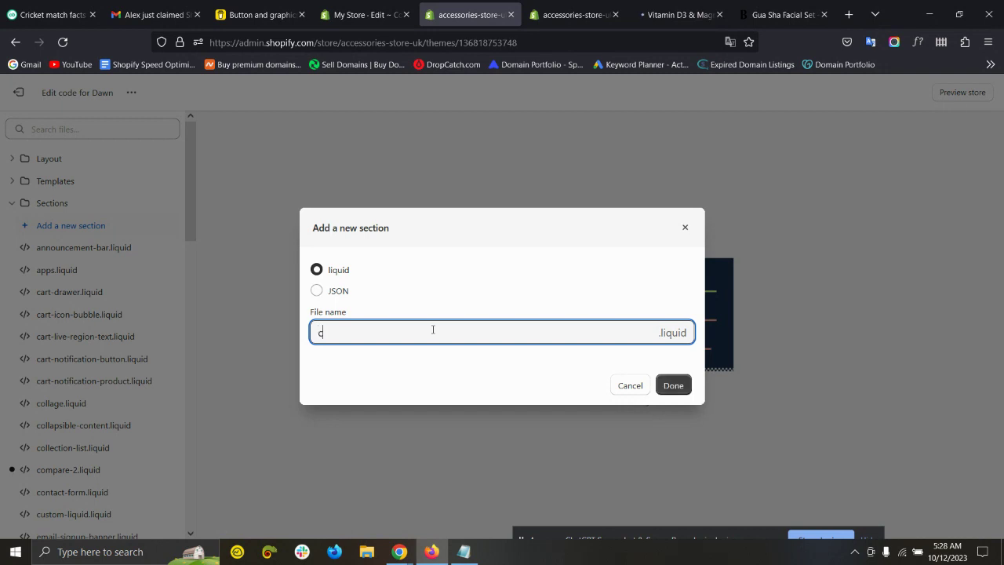
pyautogui.press('BackSpace')
pyautogui.press('BackSpace')
pyautogui.press('BackSpace')
pyautogui.write('m[pa')
pyautogui.press('Return')
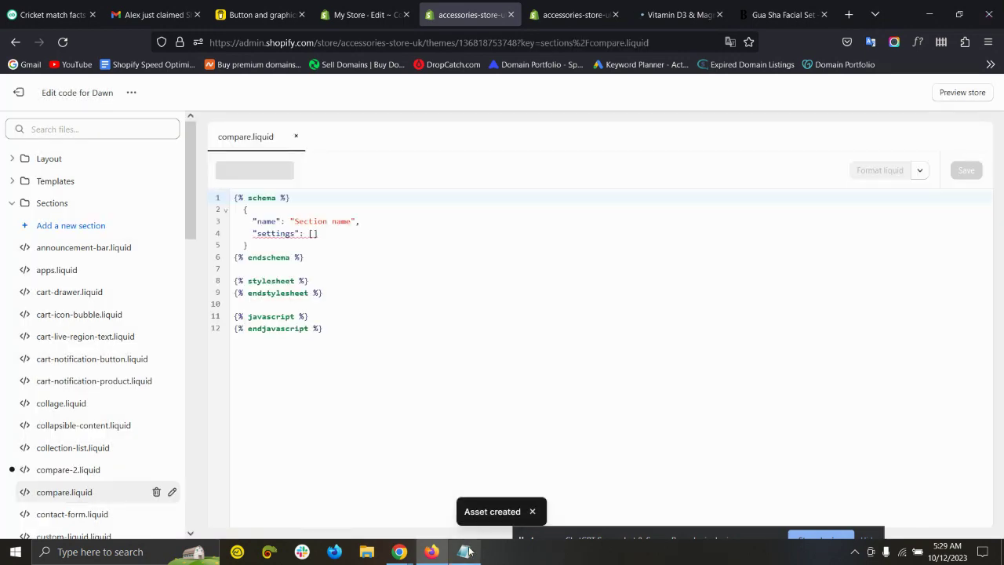
# Step: Copy all the comparison table code from Notepad, then return focus to compare.liquid
pyautogui.click(465, 551)
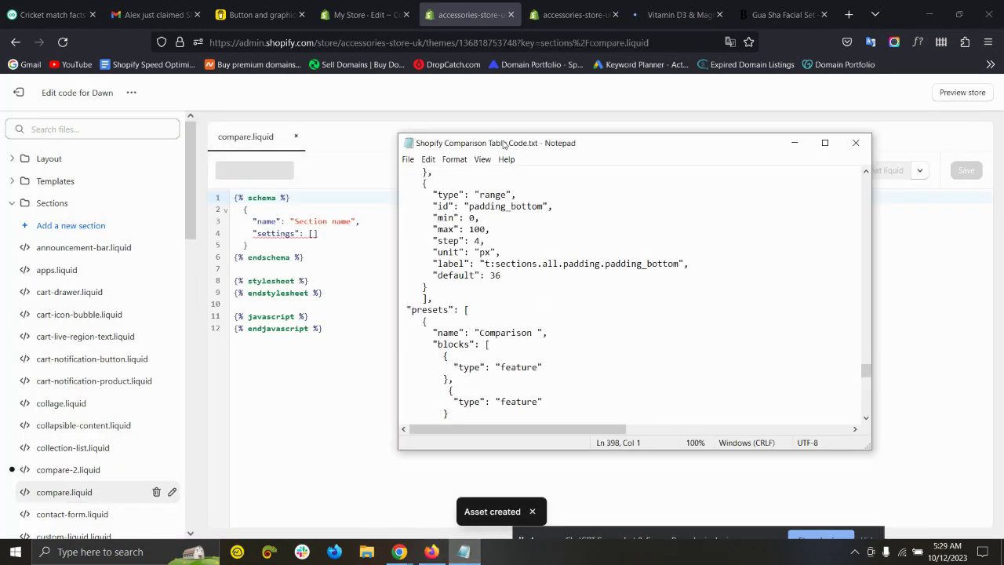
pyautogui.scroll(15, 507, 241)
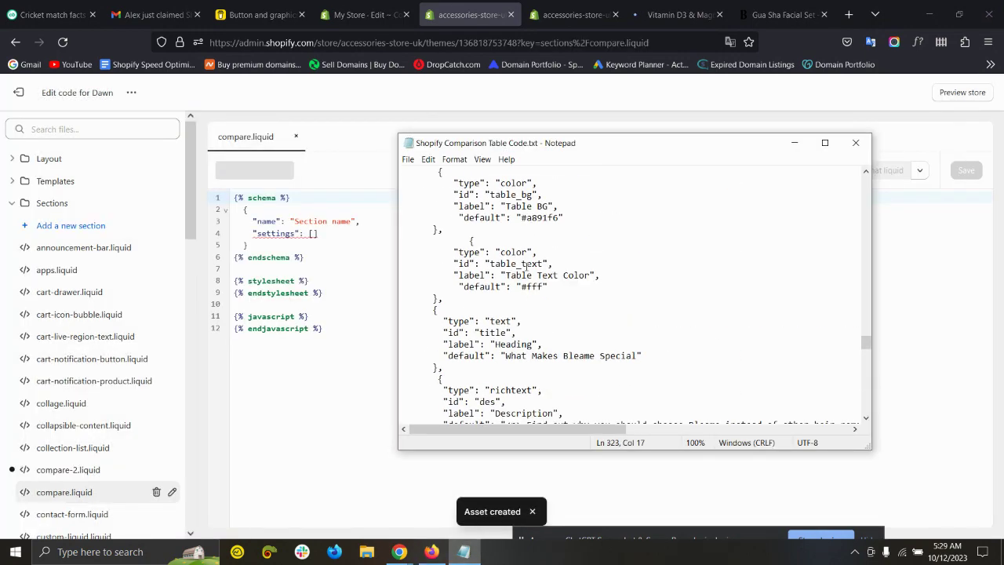
pyautogui.scroll(20, 526, 264)
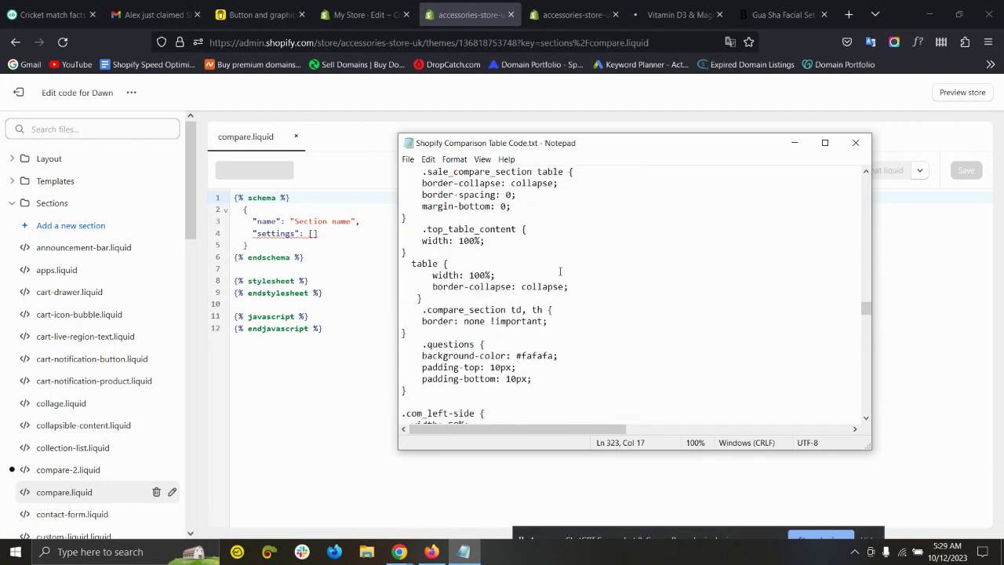
pyautogui.click(560, 271)
pyautogui.hotkey('ctrl', 'a')
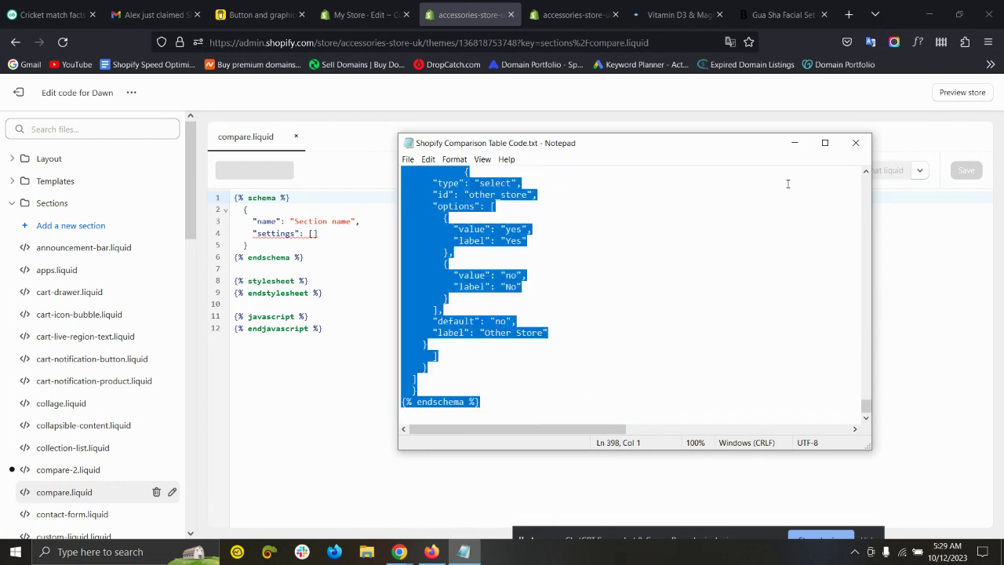
pyautogui.click(794, 142)
pyautogui.click(433, 297)
# Step: Replace compare.liquid's placeholder with the pasted comparison table code and save the file
pyautogui.hotkey('ctrl', 'a')
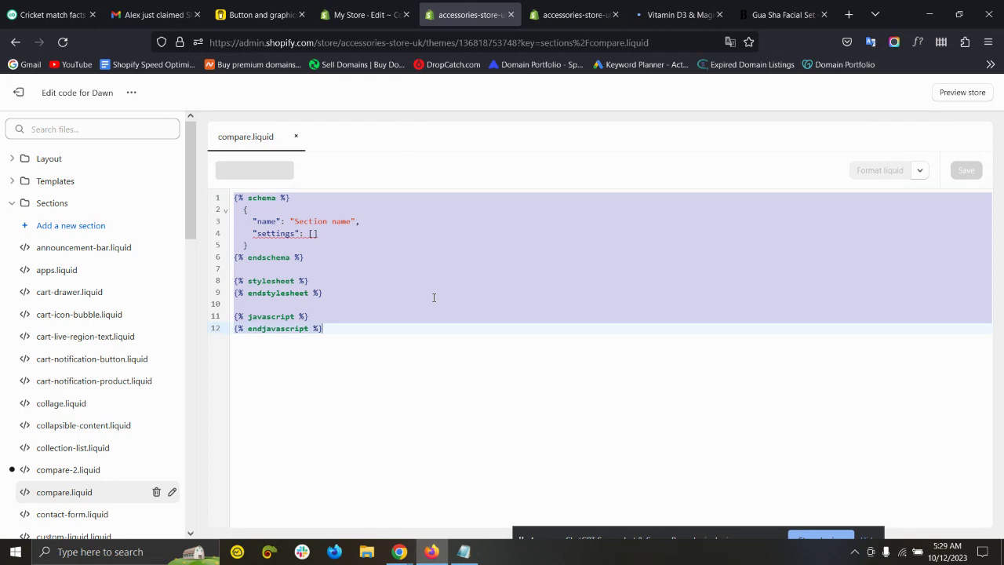
pyautogui.press('BackSpace')
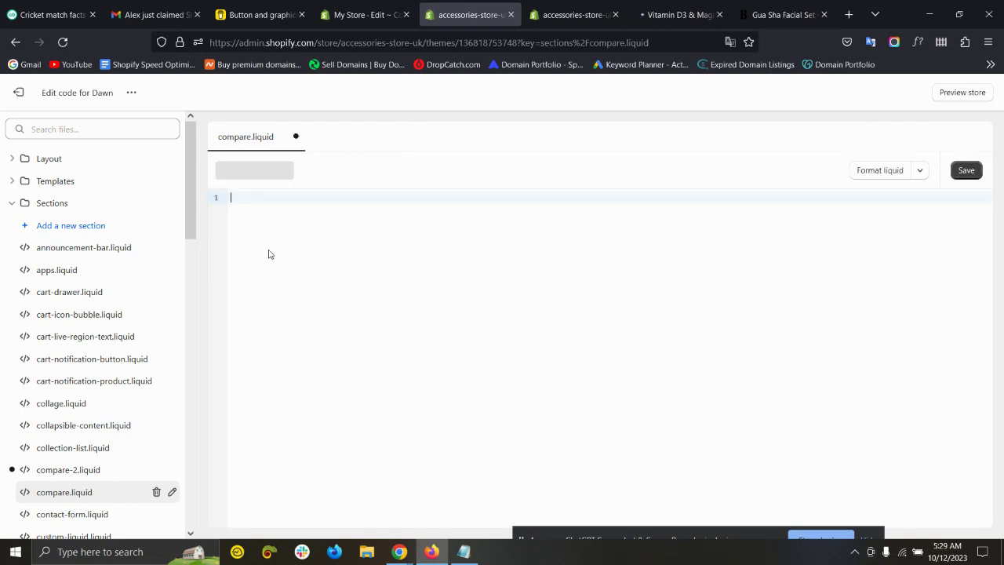
pyautogui.hotkey('ctrl', 'v')
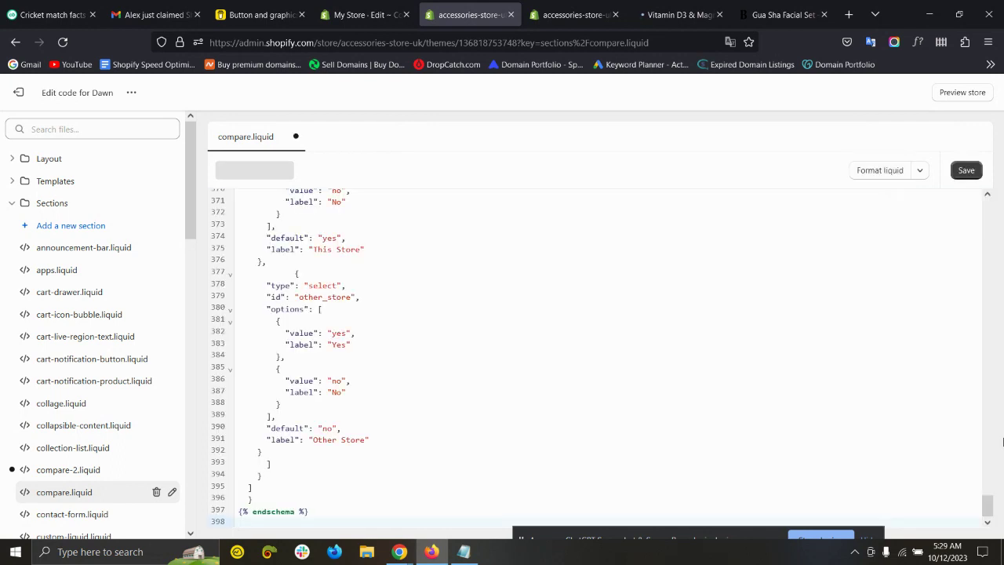
pyautogui.moveTo(987, 502); pyautogui.dragTo(972, 184)
pyautogui.click(969, 173)
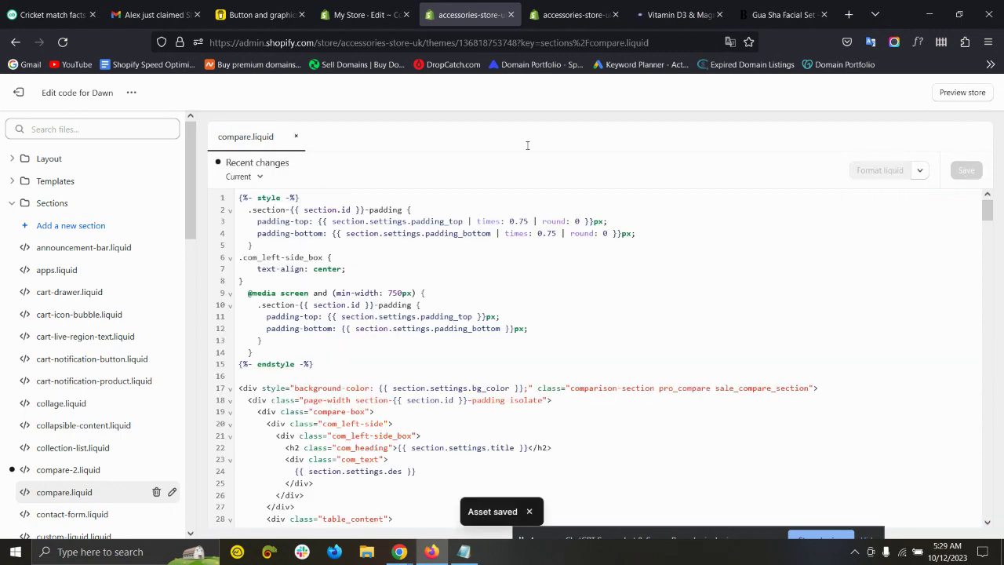
pyautogui.click(533, 9)
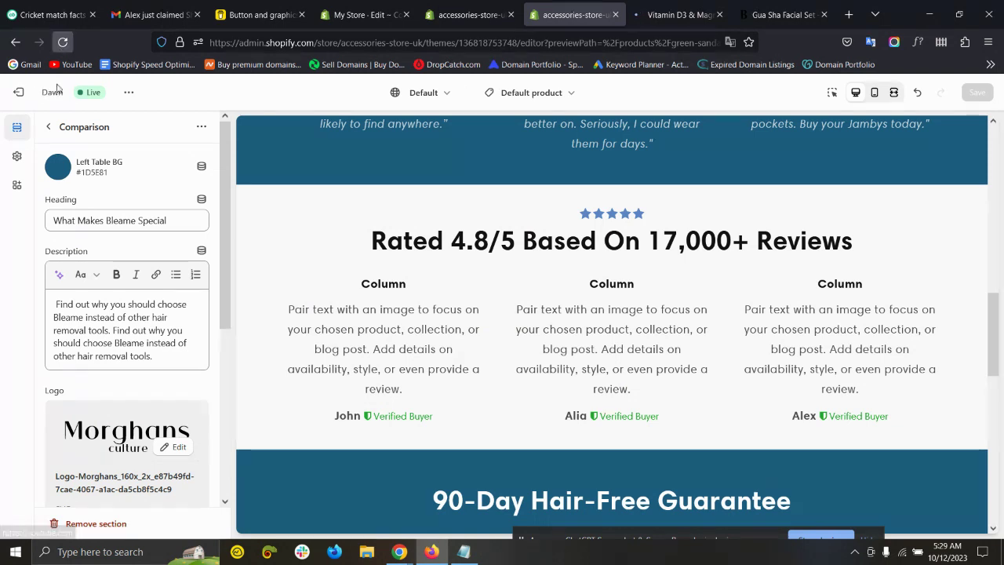
# Step: Delete the existing Comparison section from the Default product template and save the template
pyautogui.click(103, 527)
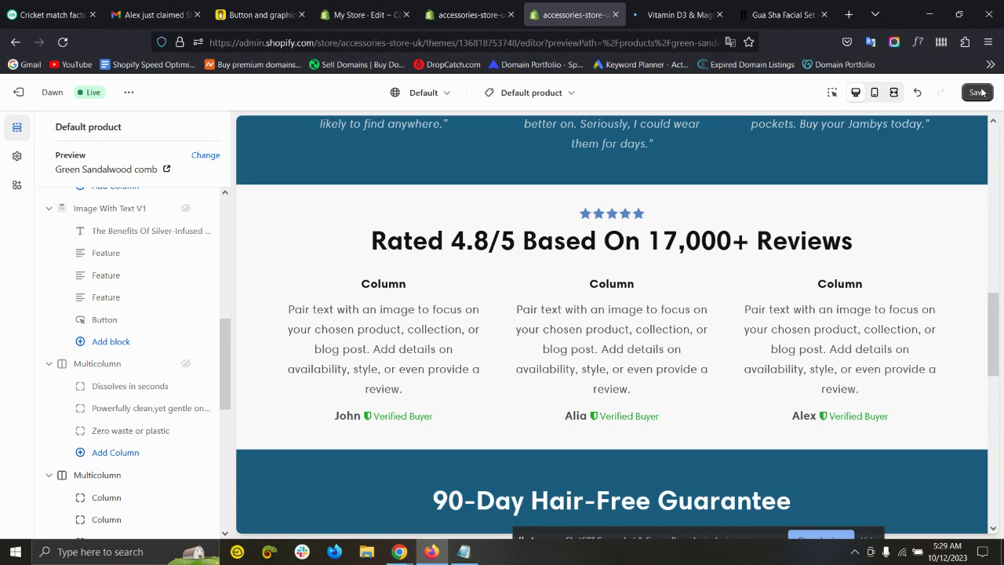
pyautogui.click(977, 93)
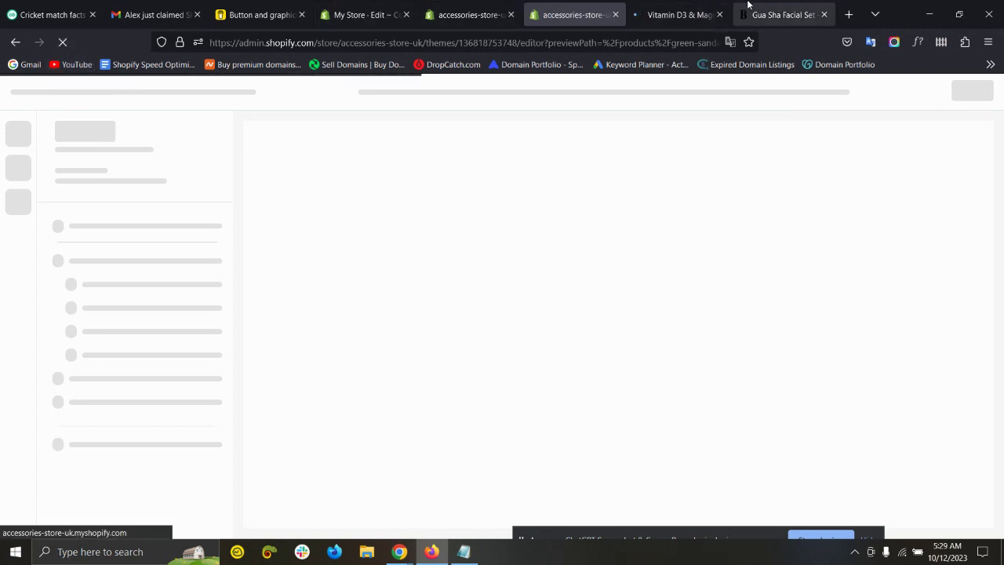
pyautogui.moveTo(748, 6); pyautogui.dragTo(674, 14)
pyautogui.click(572, 14)
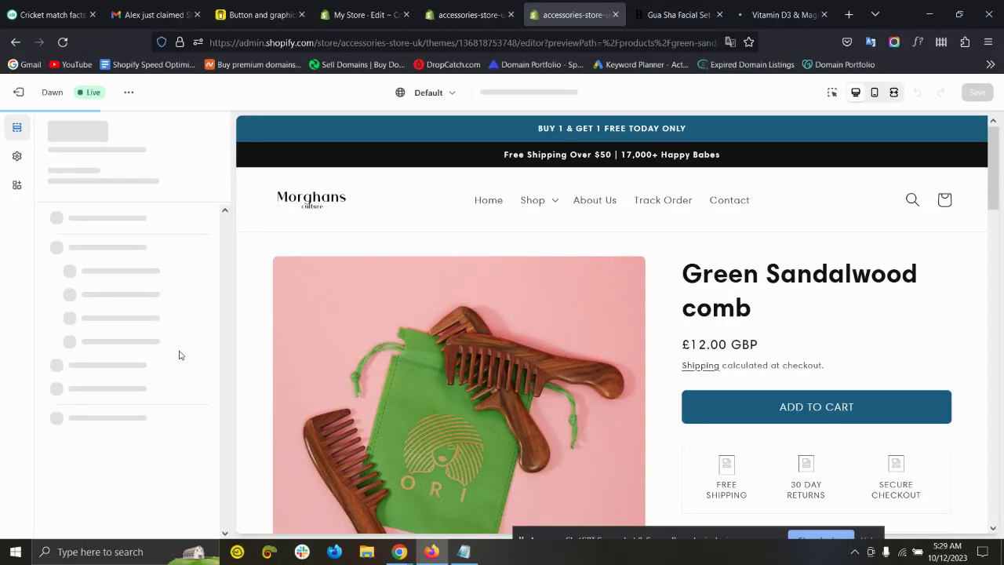
pyautogui.scroll(-10, 105, 414)
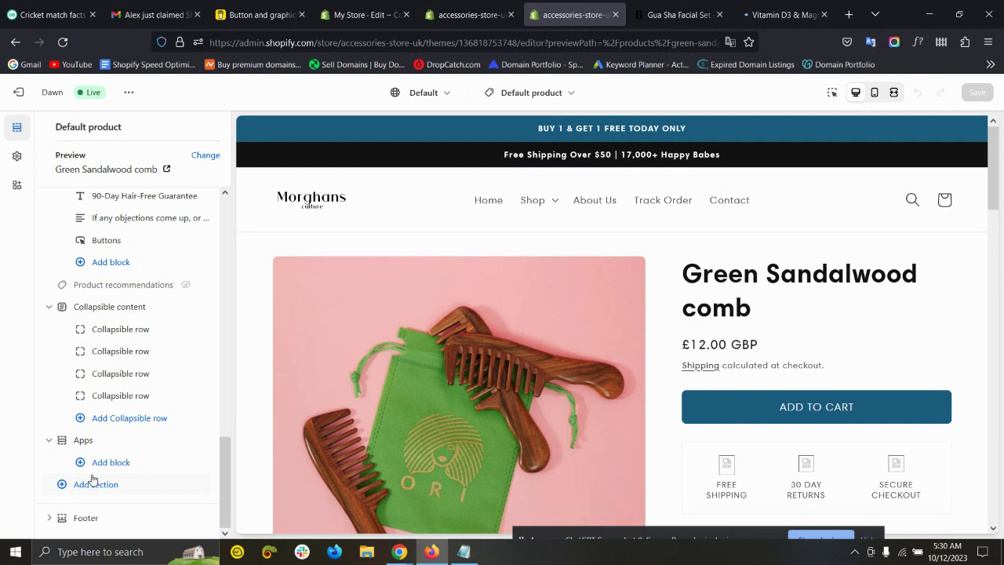
# Step: Add the Comparison section, drag it above the reviews section, and save
pyautogui.click(124, 477)
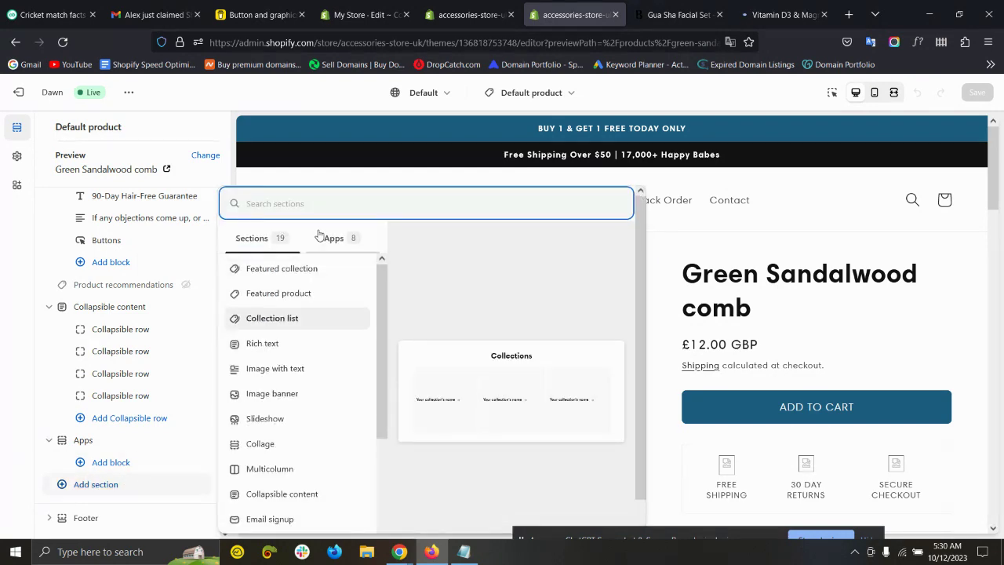
pyautogui.write('comp')
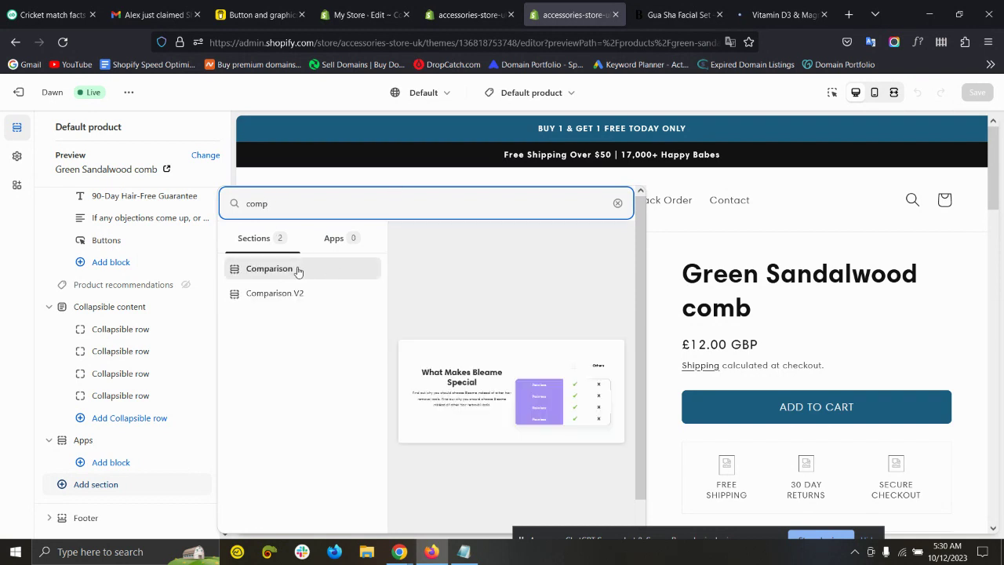
pyautogui.click(318, 269)
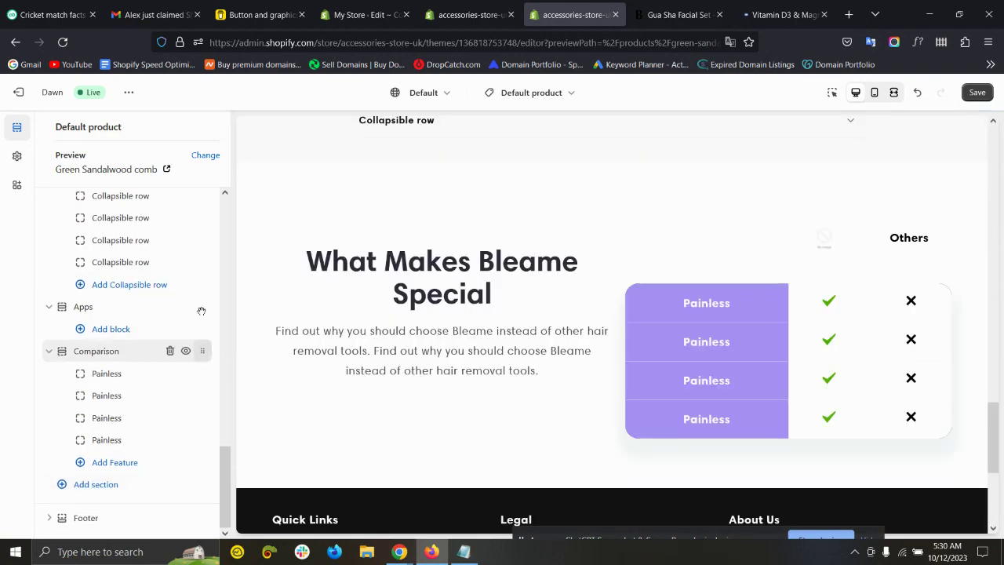
pyautogui.moveTo(203, 350); pyautogui.dragTo(210, 432)
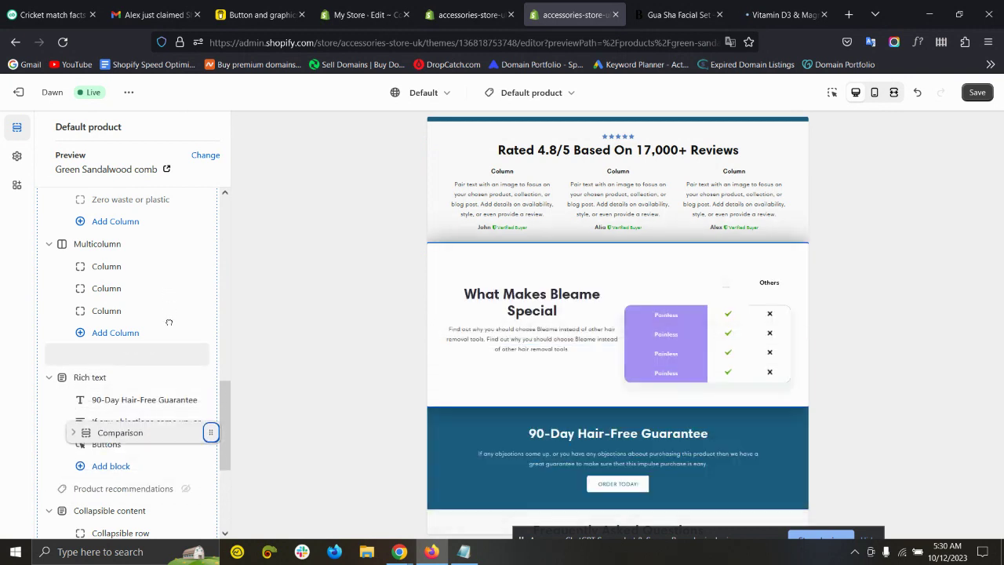
pyautogui.moveTo(169, 322)
pyautogui.mouseDown()
pyautogui.moveTo(169, 335)
pyautogui.moveTo(155, 134)
pyautogui.moveTo(165, 349)
pyautogui.moveTo(168, 302)
pyautogui.mouseUp()
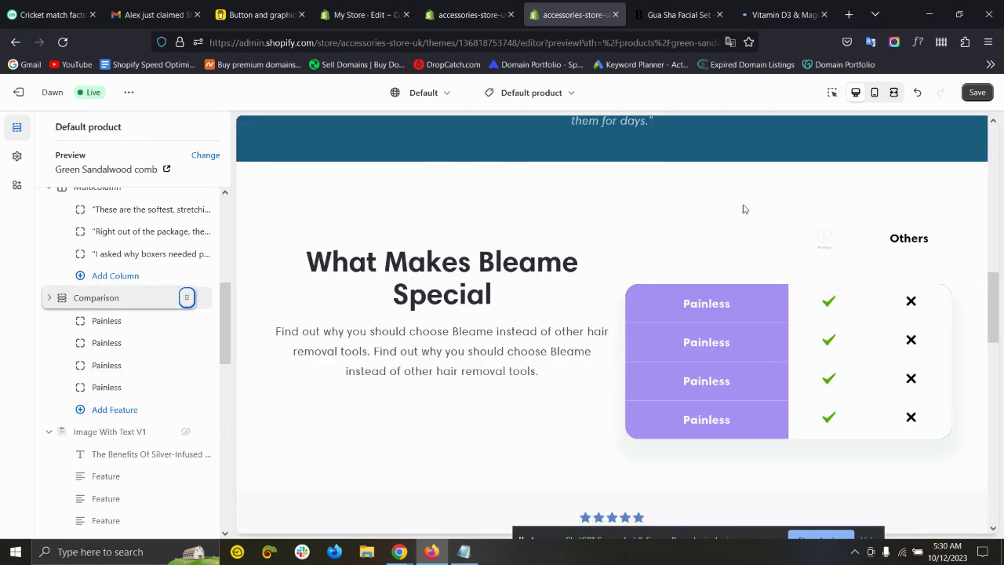
pyautogui.click(976, 92)
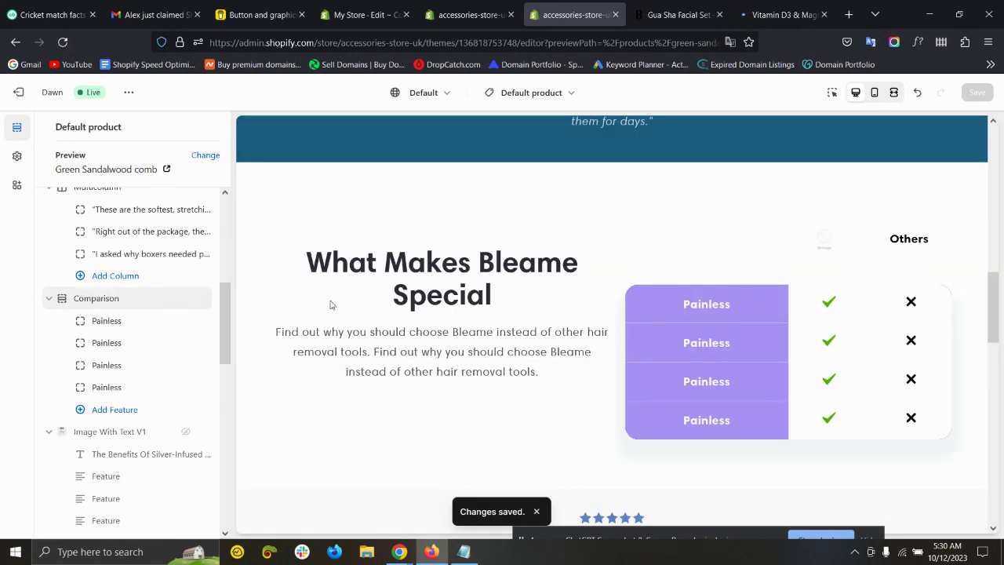
# Step: Try #FF7676 and #FFF2F2 as the Comparison background, then settle on white #FFFFFF
pyautogui.click(124, 299)
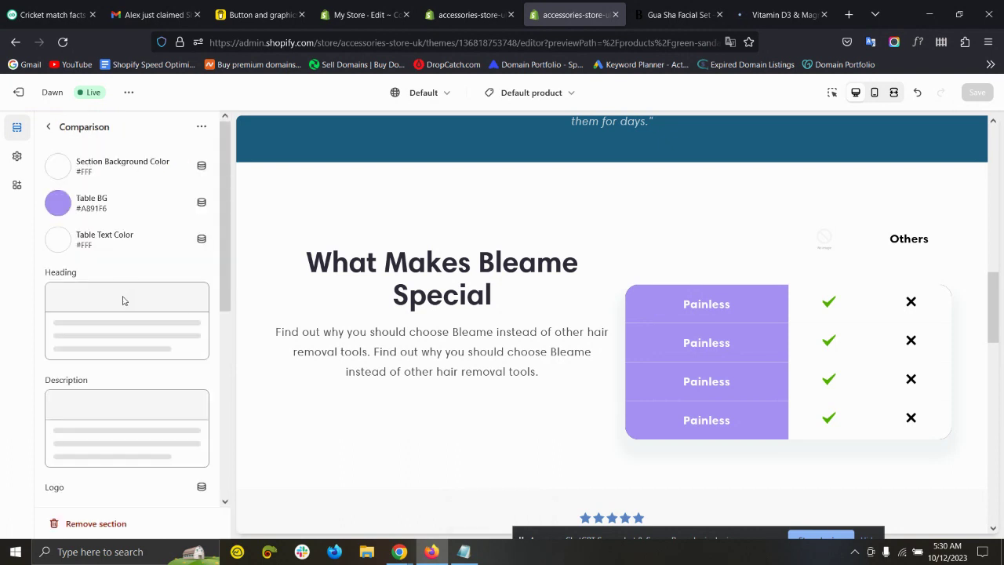
pyautogui.click(62, 174)
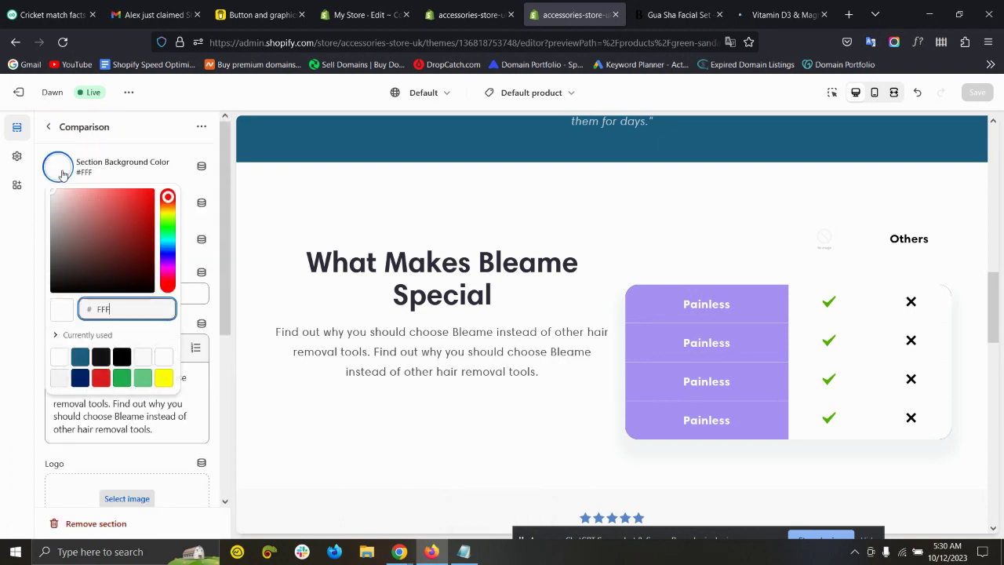
pyautogui.click(107, 188)
pyautogui.press('Escape')
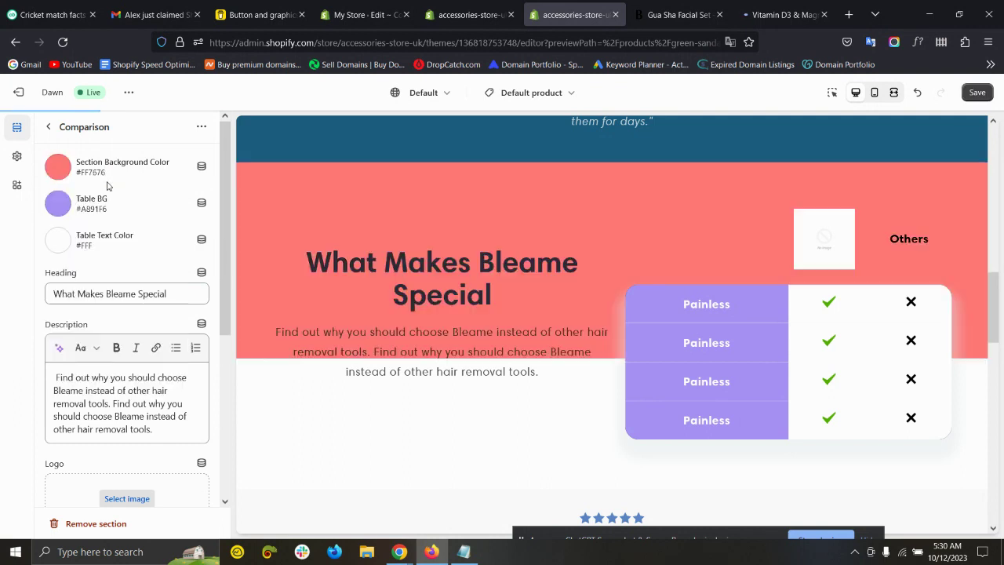
pyautogui.click(63, 179)
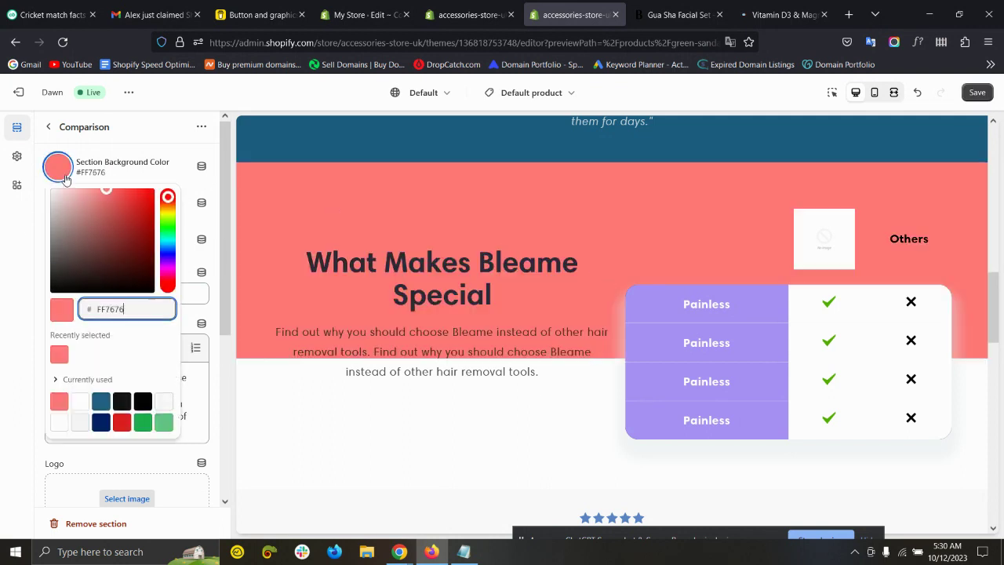
pyautogui.click(45, 183)
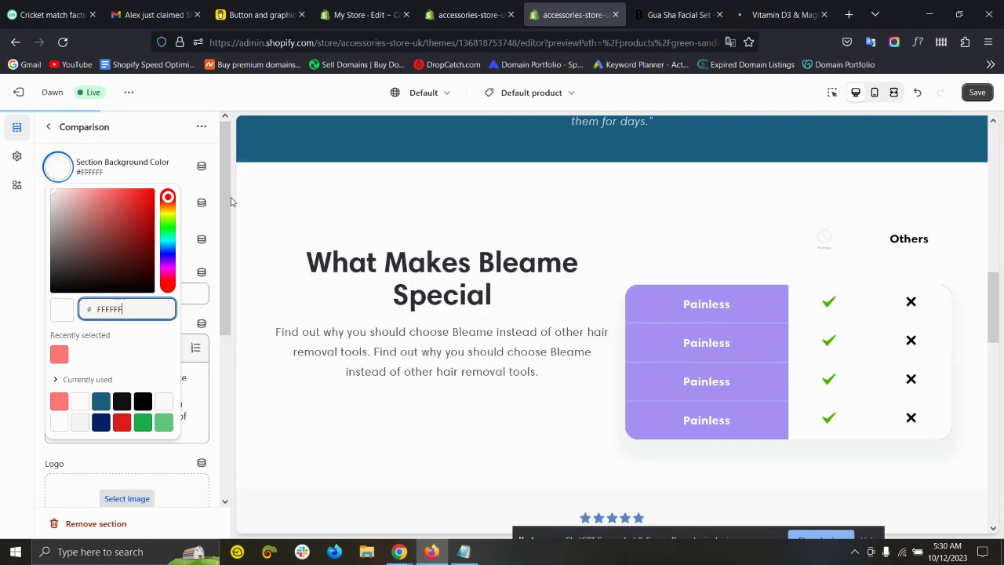
pyautogui.click(56, 182)
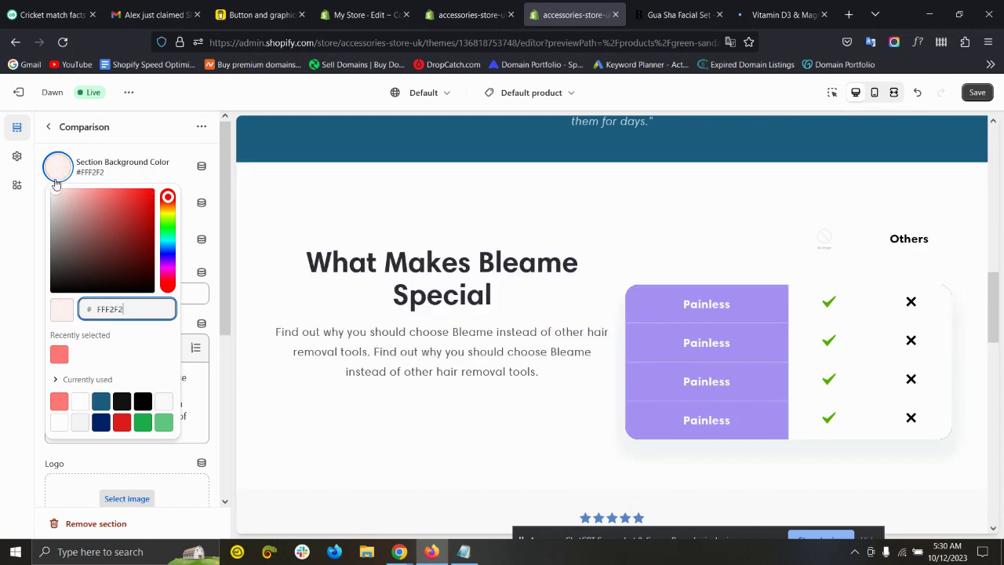
pyautogui.click(20, 239)
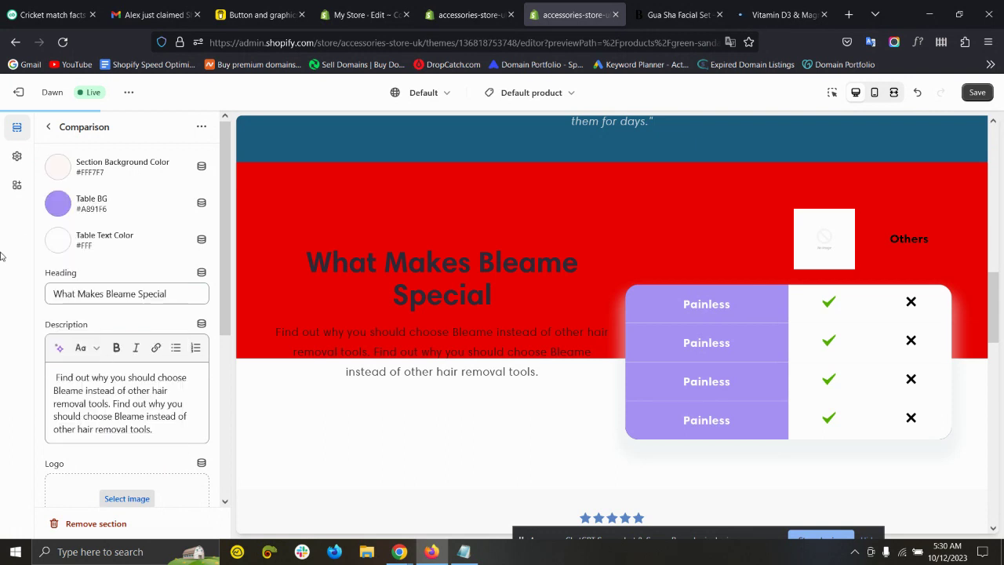
pyautogui.click(65, 172)
pyautogui.moveTo(52, 188); pyautogui.dragTo(50, 163)
pyautogui.click(38, 200)
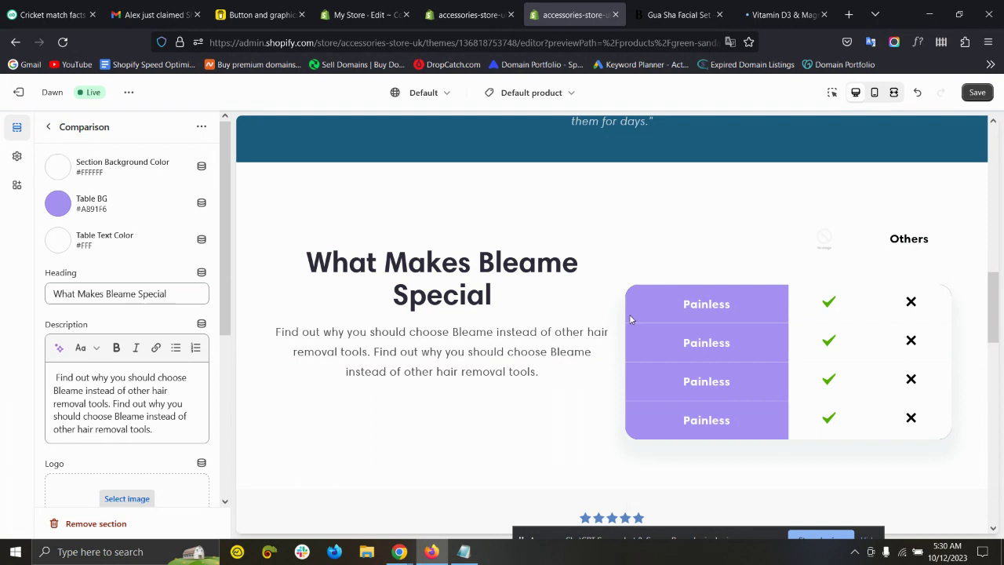
# Step: Set the comparison table background to teal #1D5E81
pyautogui.click(65, 208)
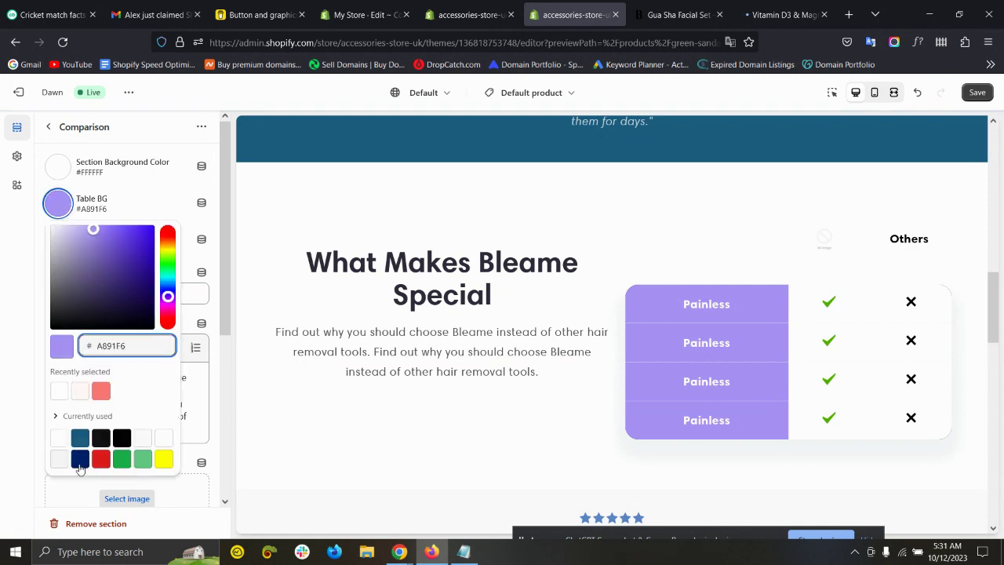
pyautogui.click(80, 438)
pyautogui.click(13, 314)
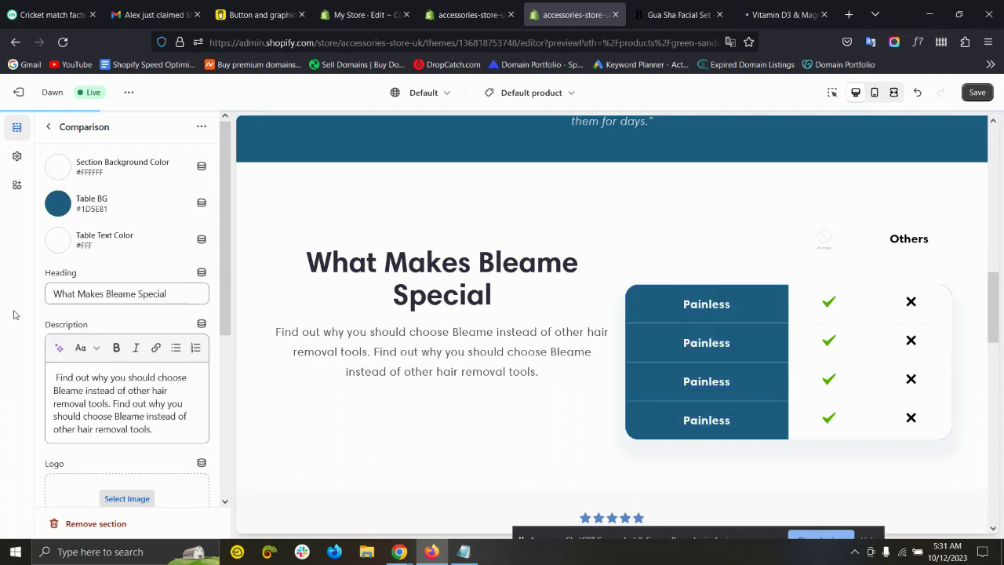
pyautogui.click(65, 248)
pyautogui.click(511, 337)
# Step: Replace the Comparison heading with 'What Makes Bleame™ Special' copied from the reference page
pyautogui.moveTo(491, 297); pyautogui.dragTo(384, 260)
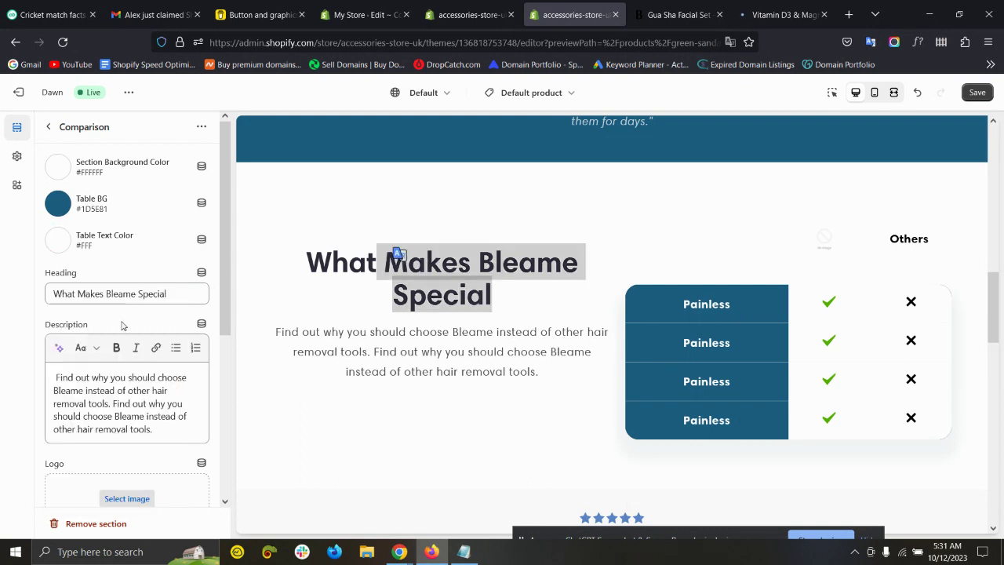
pyautogui.click(678, 14)
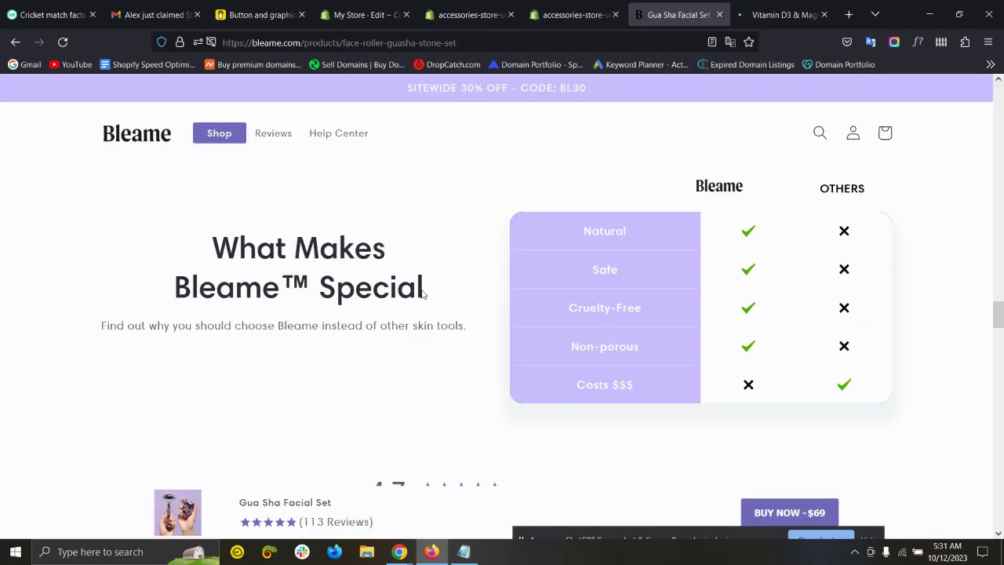
pyautogui.moveTo(422, 292); pyautogui.dragTo(201, 263)
pyautogui.hotkey('ctrl', 'c')
pyautogui.click(575, 15)
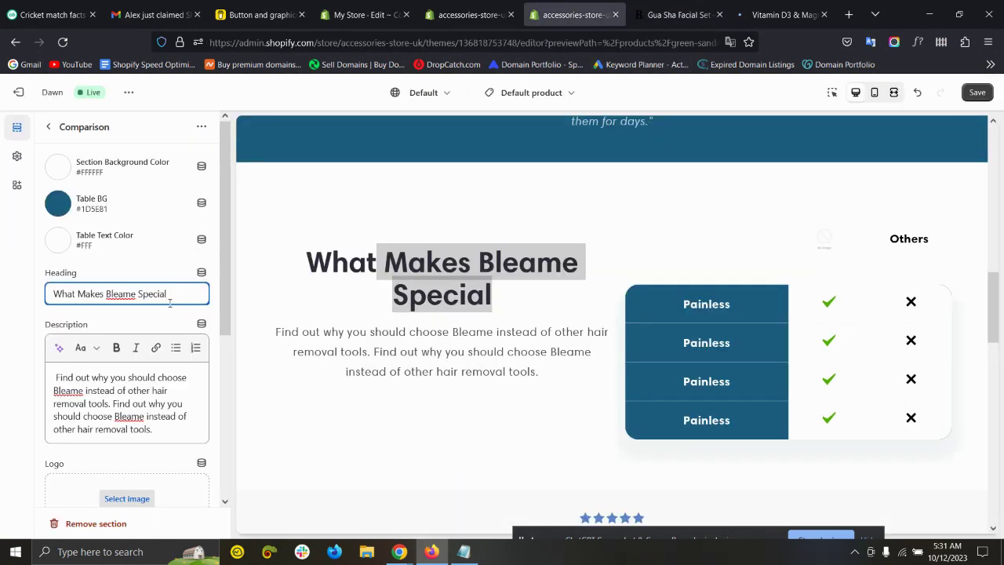
pyautogui.moveTo(170, 302); pyautogui.dragTo(2, 290)
pyautogui.hotkey('ctrl', 'v')
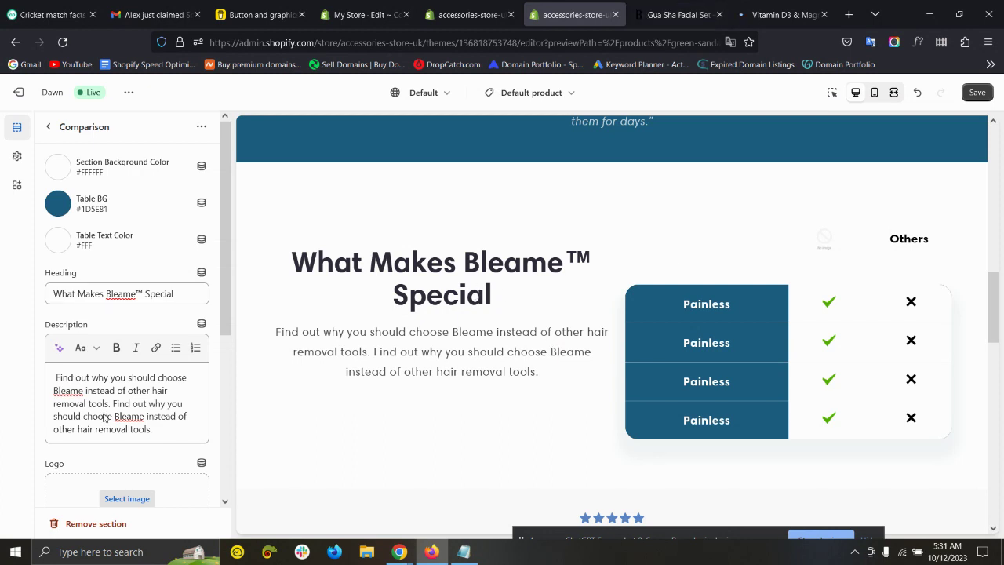
pyautogui.moveTo(154, 429); pyautogui.dragTo(117, 399)
pyautogui.click(216, 310)
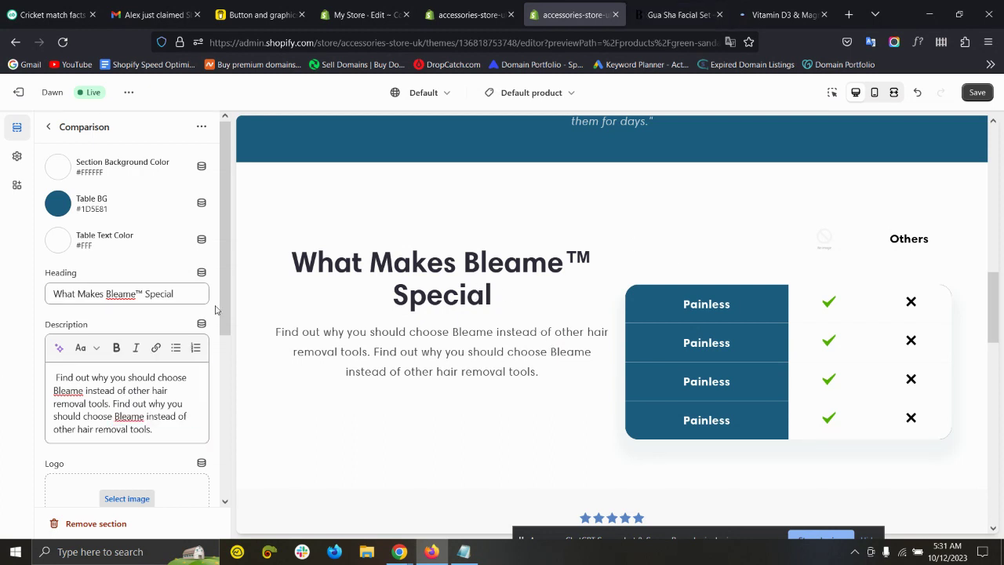
pyautogui.click(681, 15)
pyautogui.click(623, 7)
pyautogui.scroll(-3, 117, 360)
# Step: Choose the Logo-Morghans image as the comparison table logo, then go back to the sections list
pyautogui.click(119, 360)
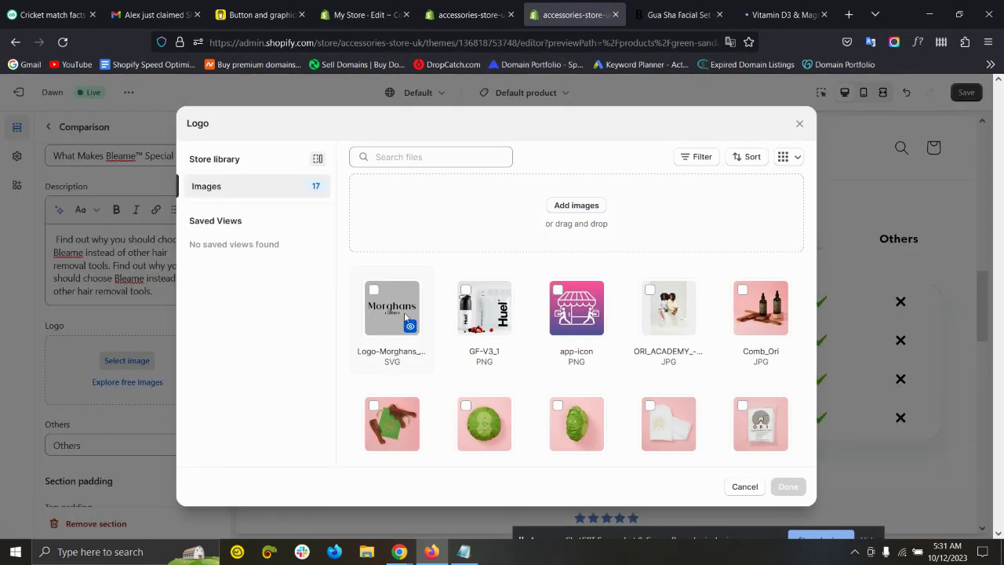
pyautogui.click(403, 312)
pyautogui.click(787, 486)
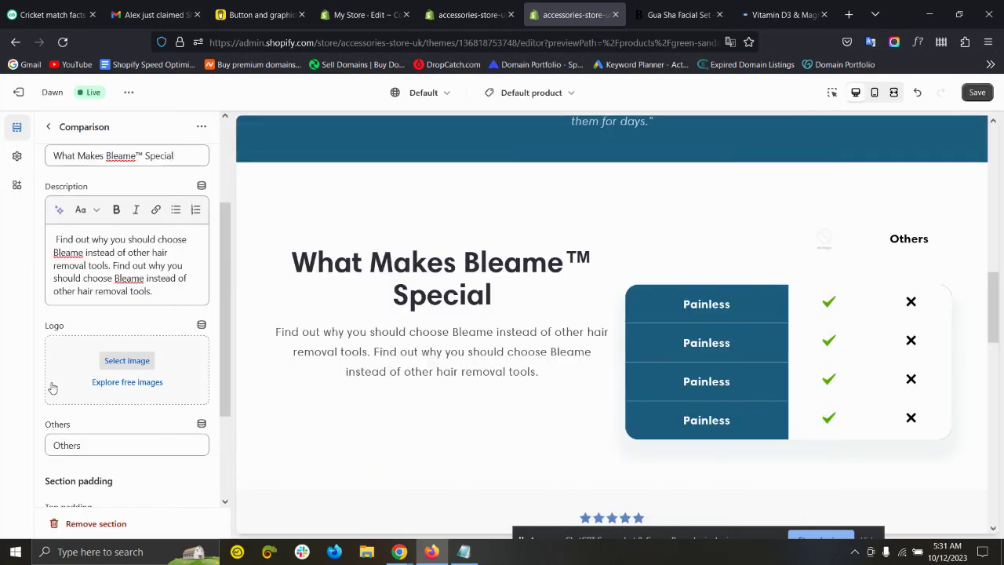
pyautogui.scroll(-1, 92, 470)
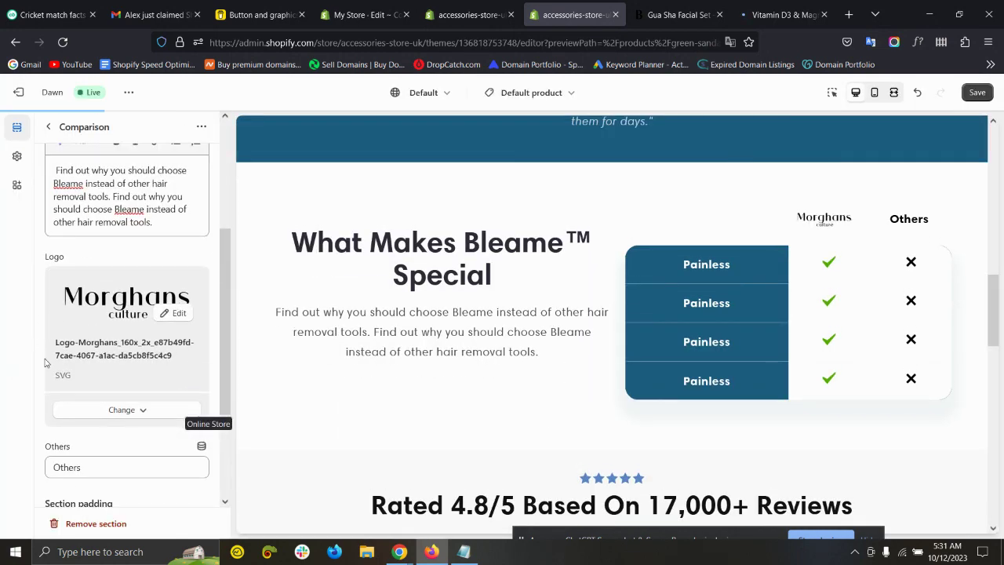
pyautogui.doubleClick(86, 469)
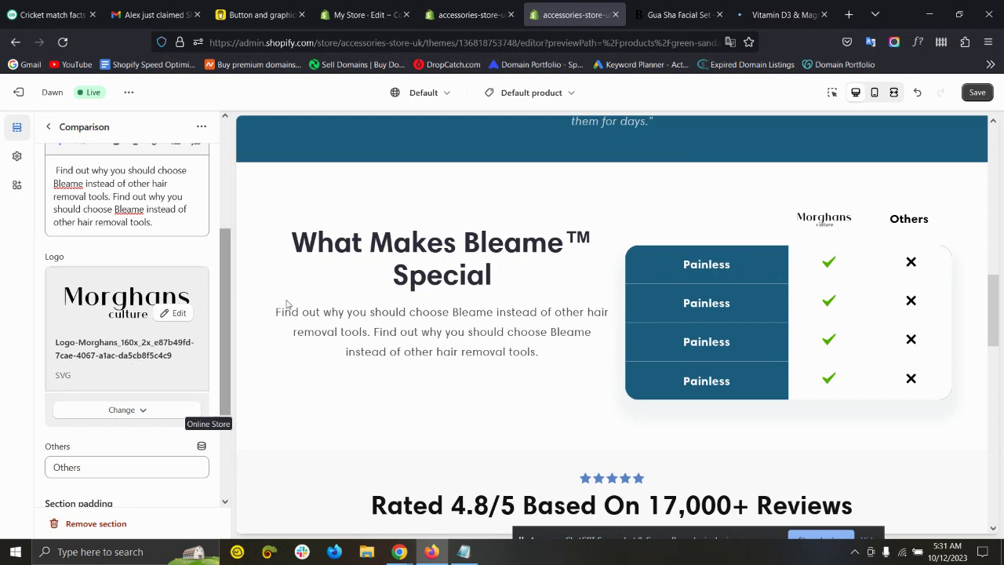
pyautogui.scroll(-2, 284, 305)
pyautogui.scroll(-2, 84, 395)
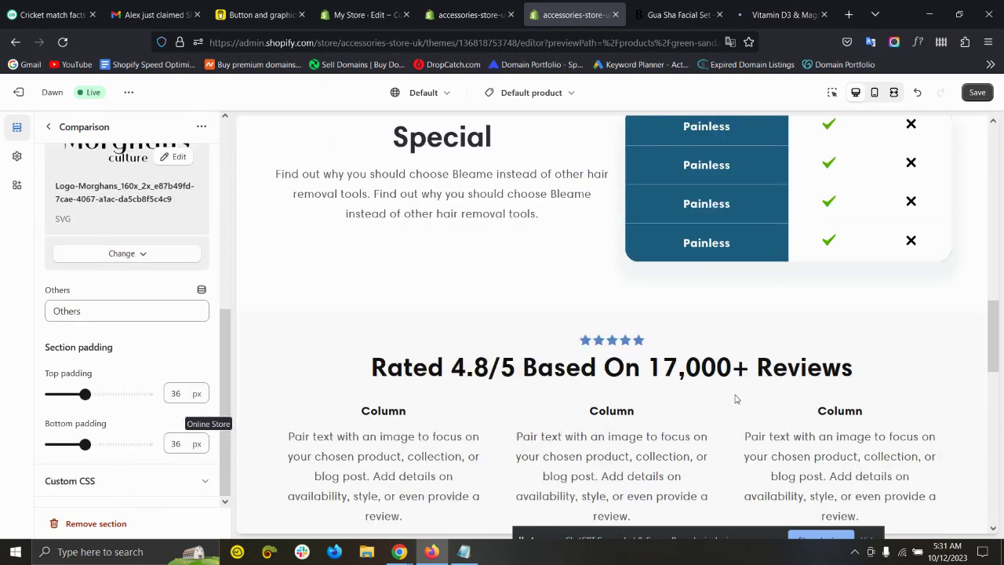
pyautogui.scroll(3, 735, 399)
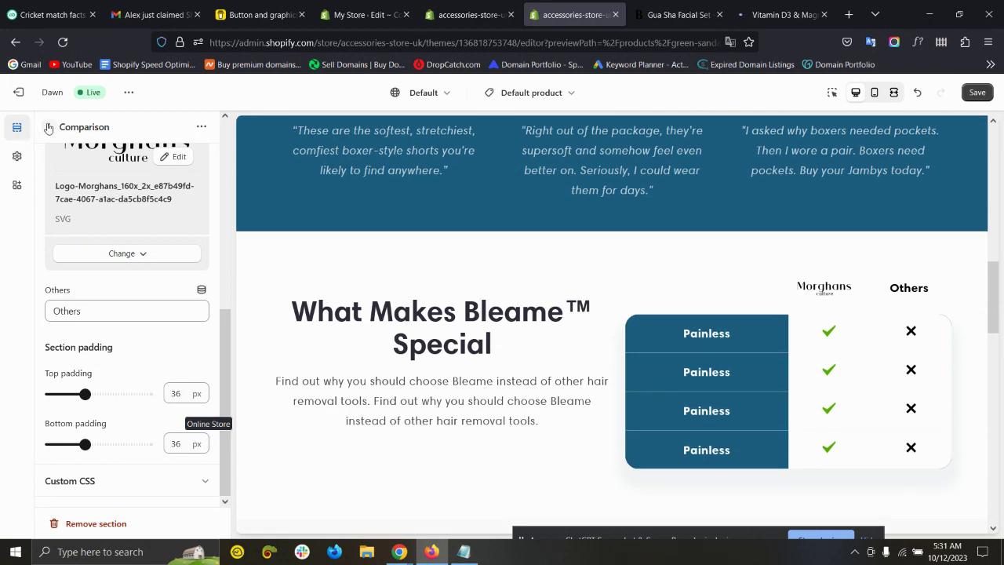
pyautogui.click(50, 127)
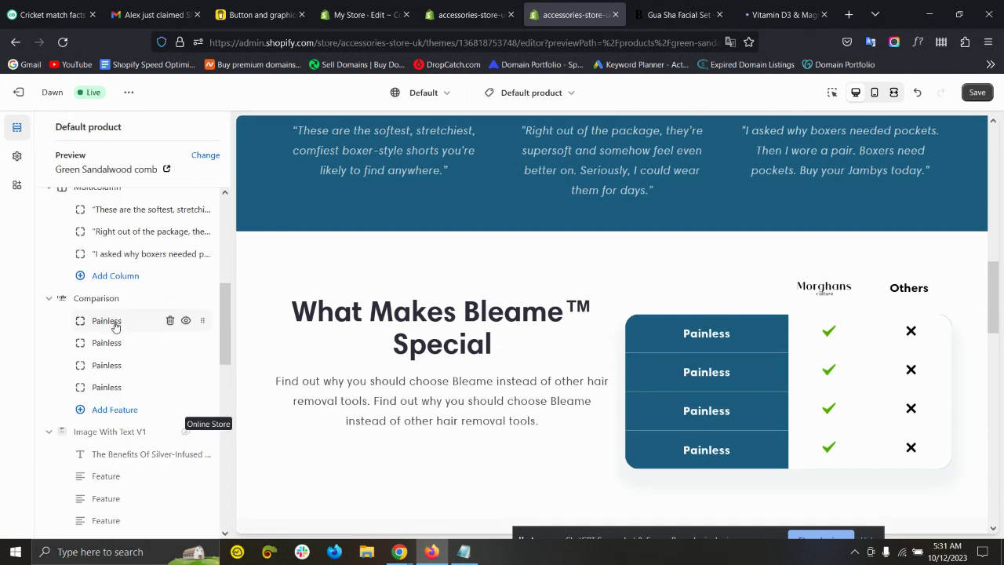
# Step: Rename the first Painless row to Natural, keeping an X under Others
pyautogui.click(106, 322)
pyautogui.moveTo(135, 183); pyautogui.dragTo(28, 194)
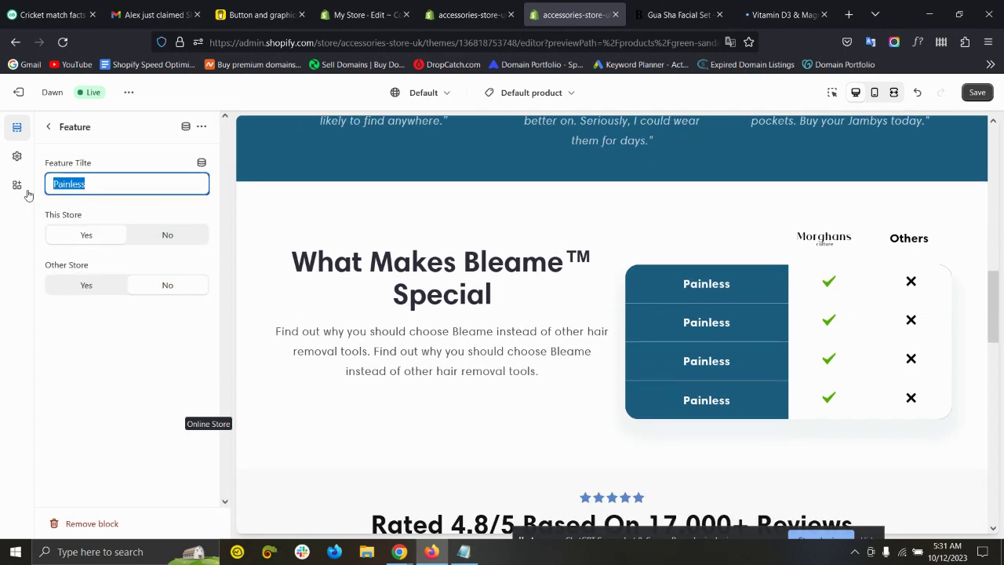
pyautogui.click(659, 15)
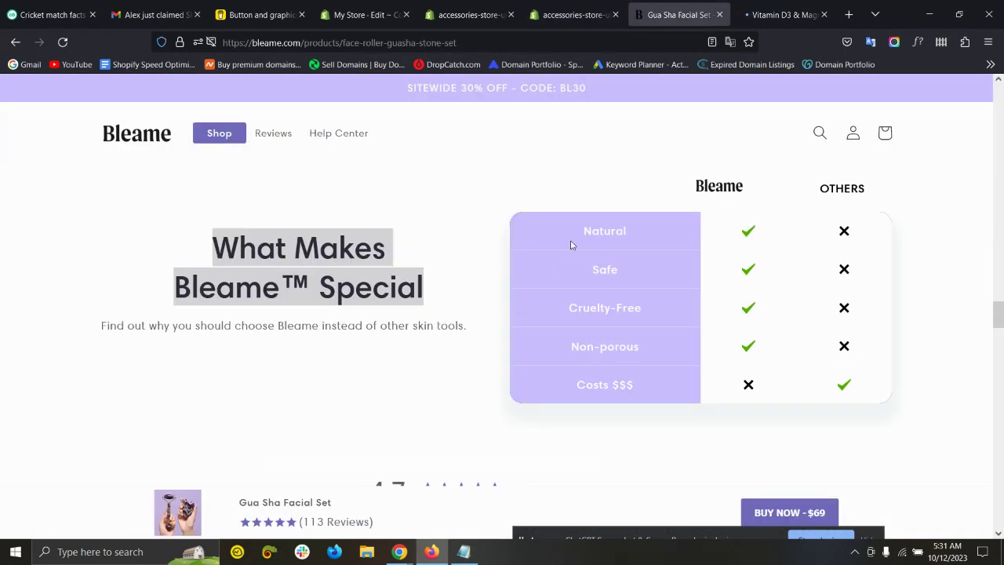
pyautogui.doubleClick(606, 231)
pyautogui.hotkey('ctrl', 'c')
pyautogui.click(572, 14)
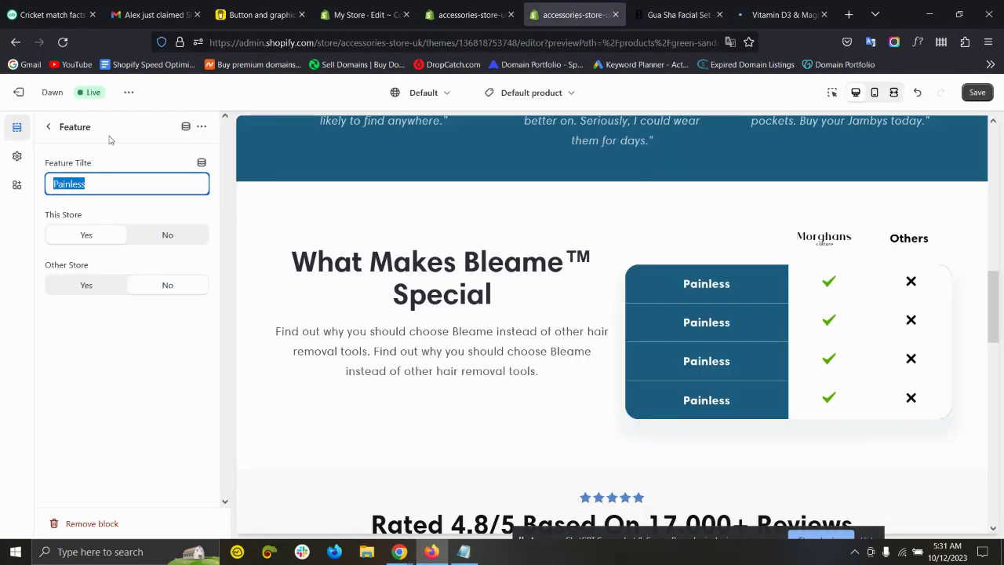
pyautogui.click(103, 179)
pyautogui.hotkey('ctrl', 'a')
pyautogui.hotkey('ctrl', 'v')
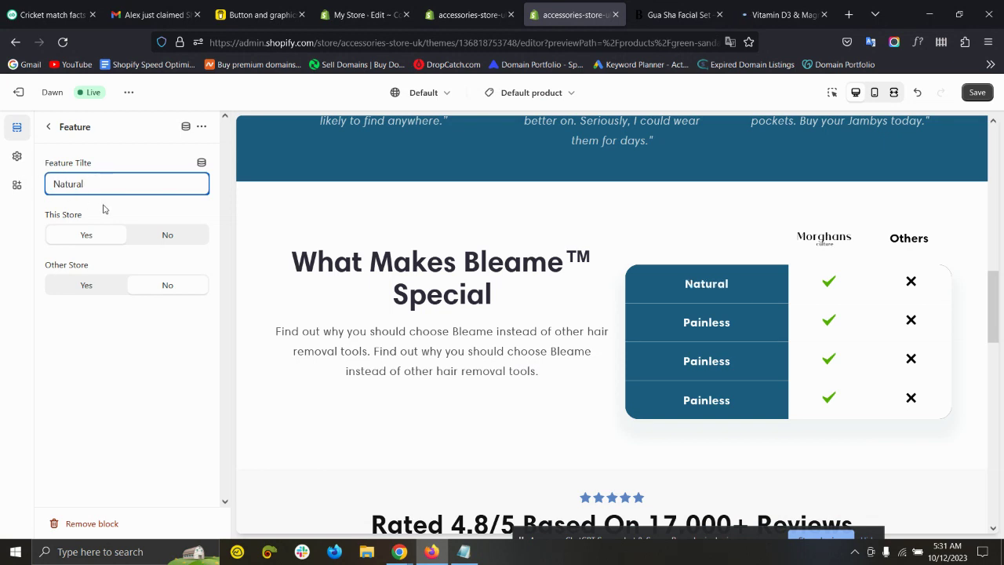
pyautogui.click(102, 209)
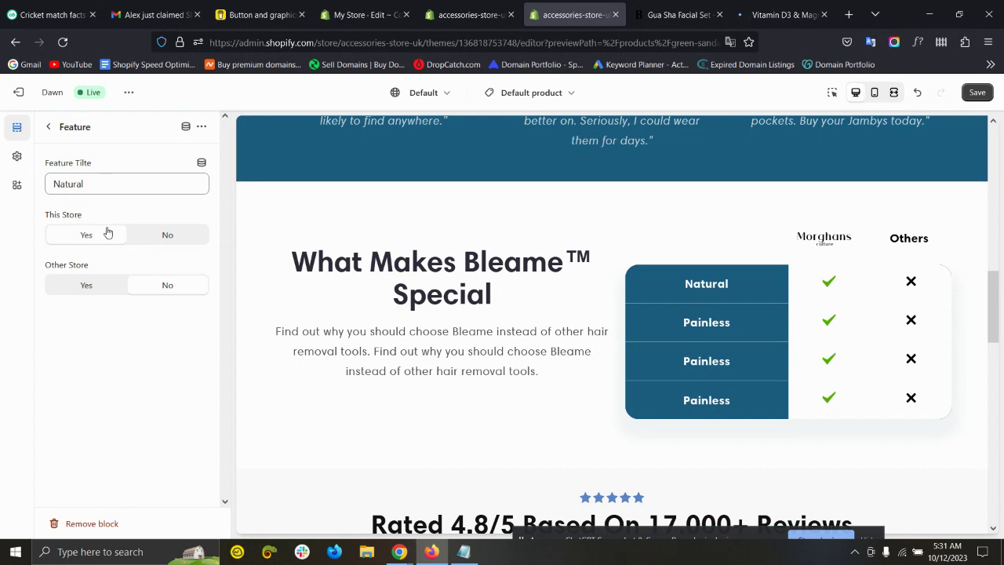
pyautogui.click(99, 293)
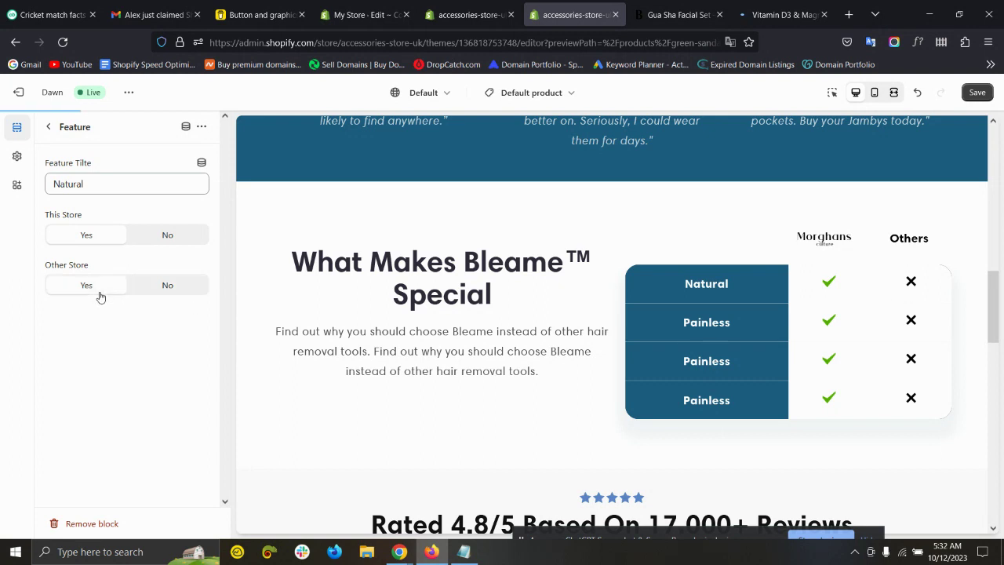
pyautogui.click(191, 290)
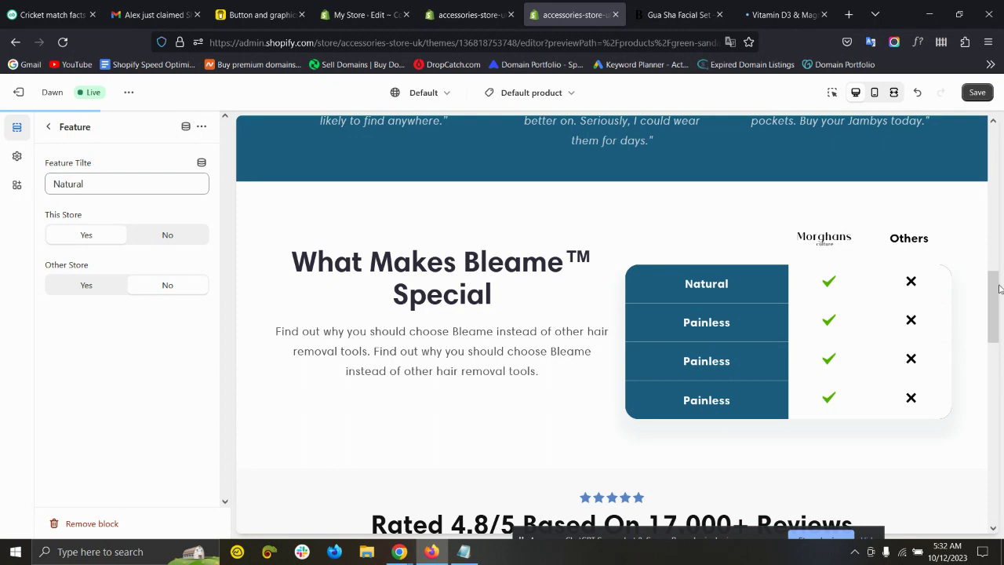
pyautogui.click(47, 126)
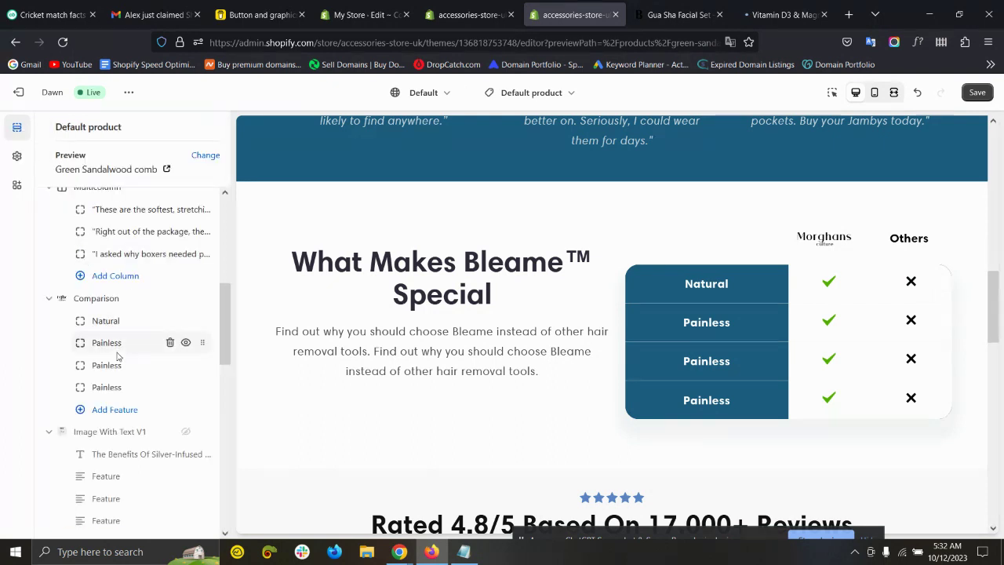
# Step: Rename the second row to Cruelty-Free, No for this store, Yes for Others, and preview on mobile
pyautogui.click(115, 342)
pyautogui.click(678, 14)
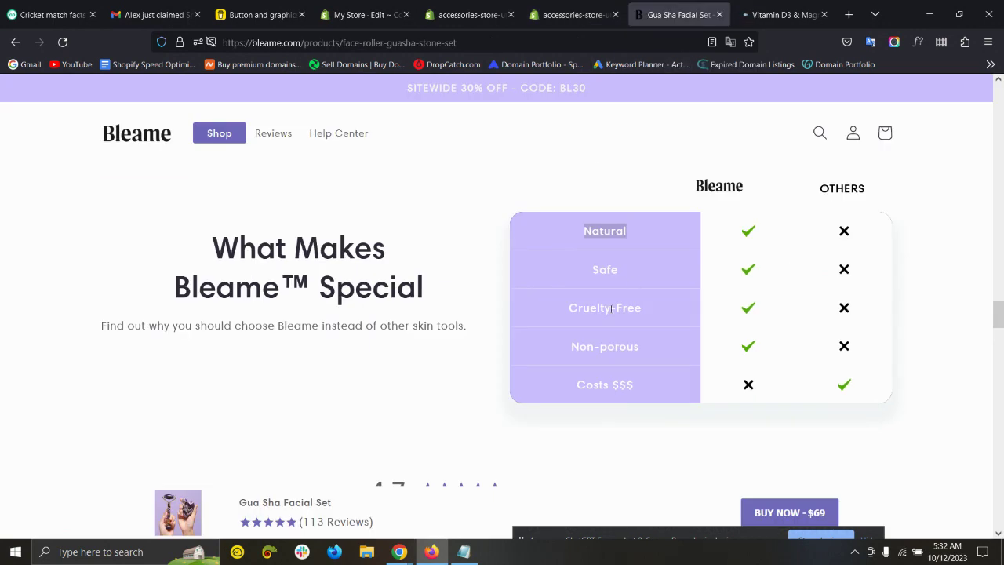
pyautogui.tripleClick(611, 308)
pyautogui.hotkey('ctrl', 'c')
pyautogui.click(572, 14)
pyautogui.click(128, 177)
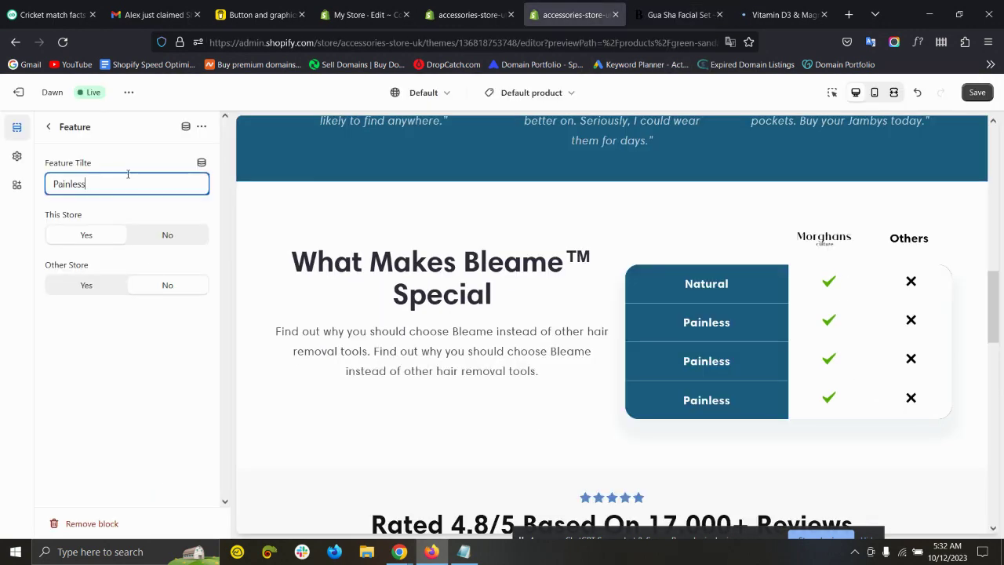
pyautogui.moveTo(125, 183); pyautogui.dragTo(23, 185)
pyautogui.hotkey('ctrl', 'v')
pyautogui.click(147, 227)
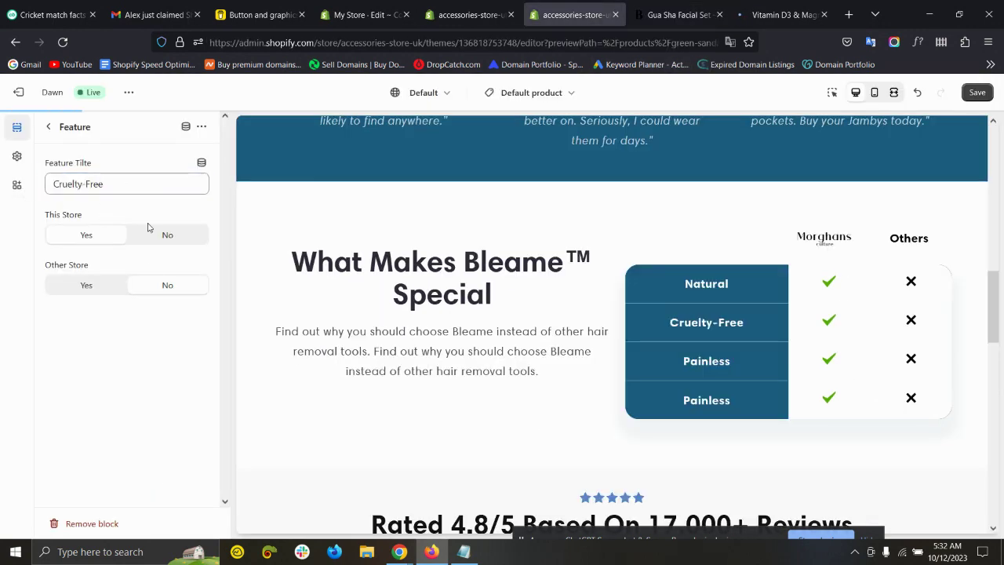
pyautogui.click(162, 237)
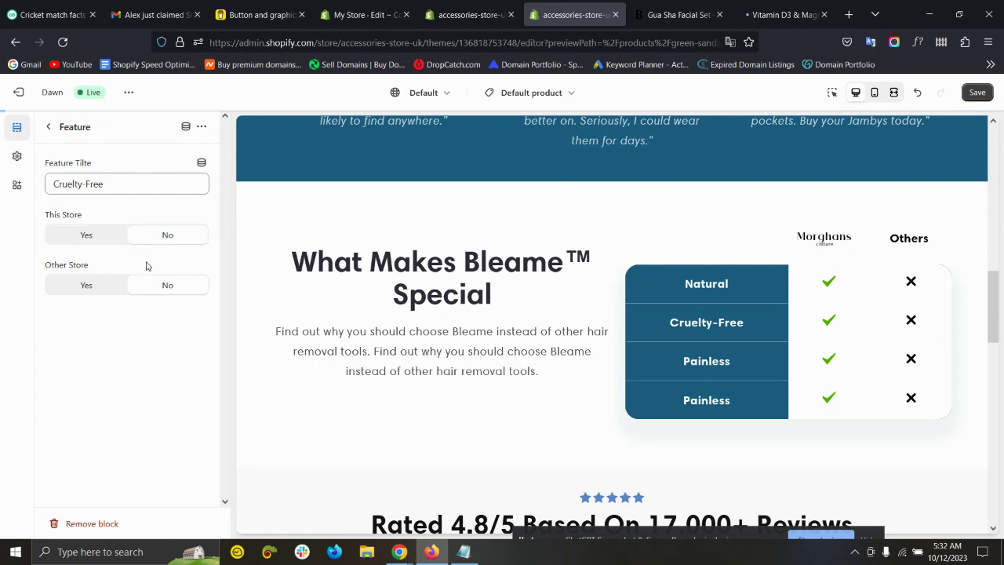
pyautogui.click(88, 285)
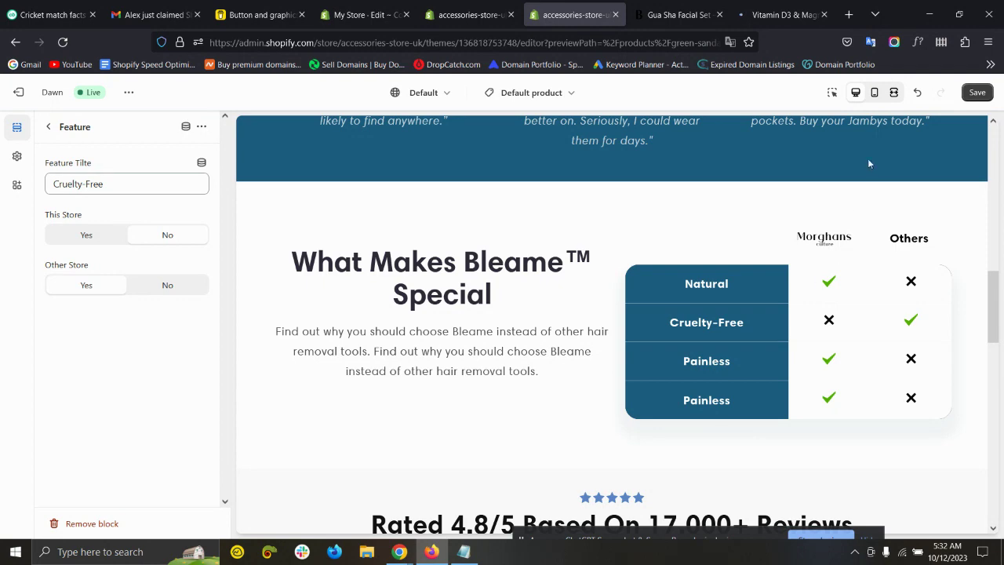
pyautogui.click(874, 92)
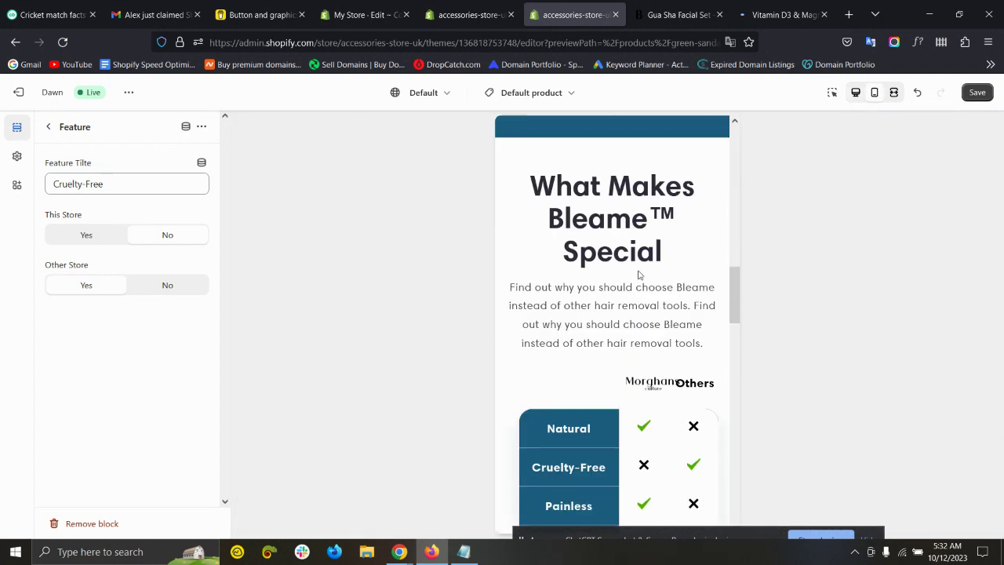